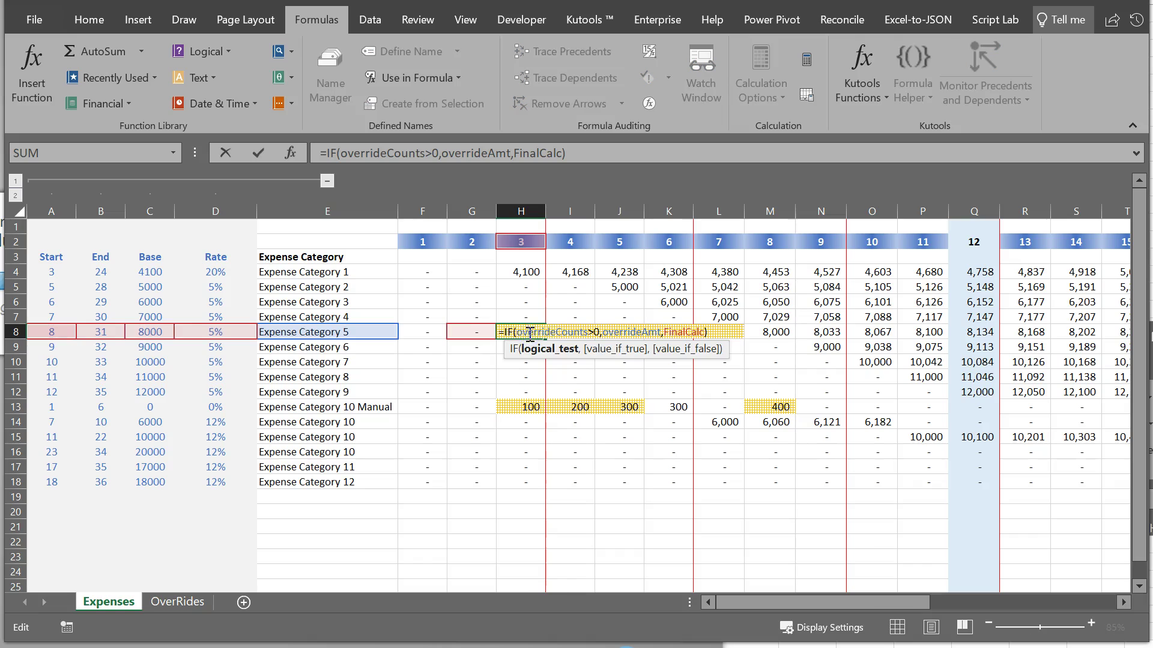
- Inspect the formulas of several monthly expense cells on the Expenses sheet, including N7, N9 and N8, leaving them unchanged
double_click(619, 316)
key("Escape")
left_click(818, 317)
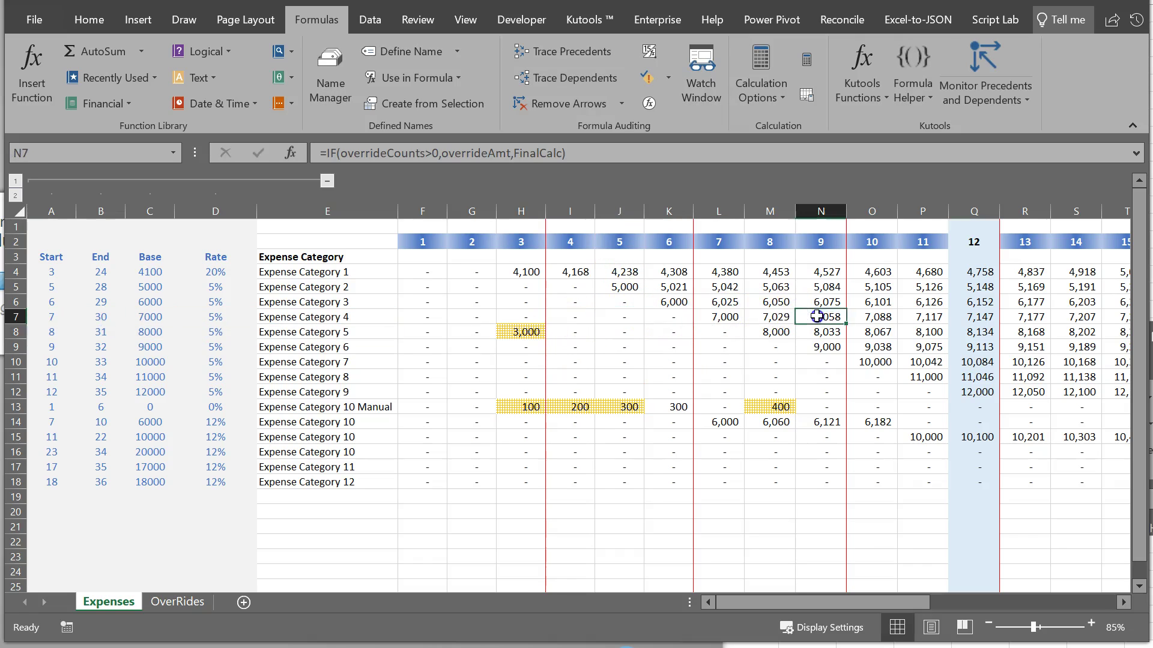
double_click(818, 317)
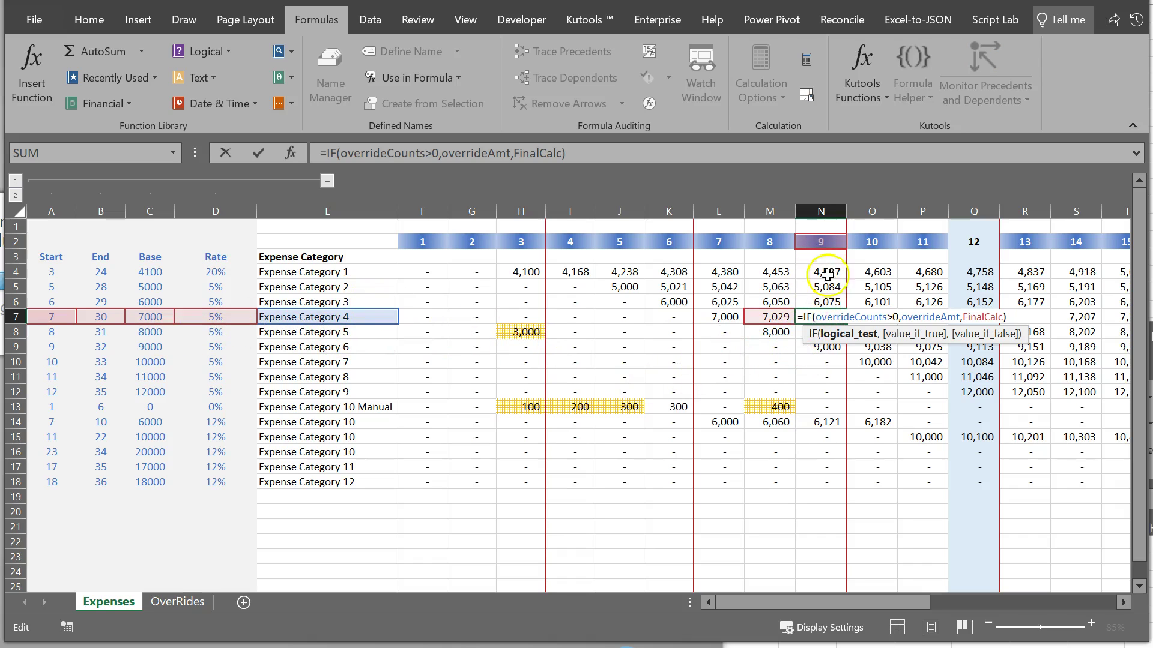
key("Escape")
double_click(828, 347)
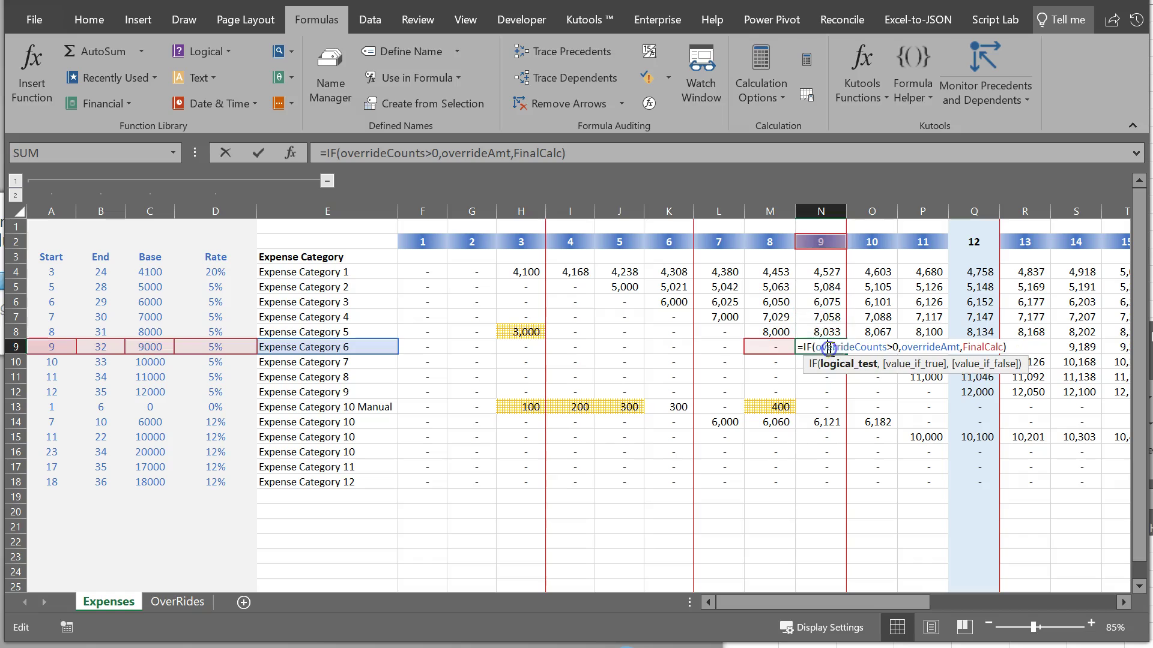
key("Escape")
double_click(831, 325)
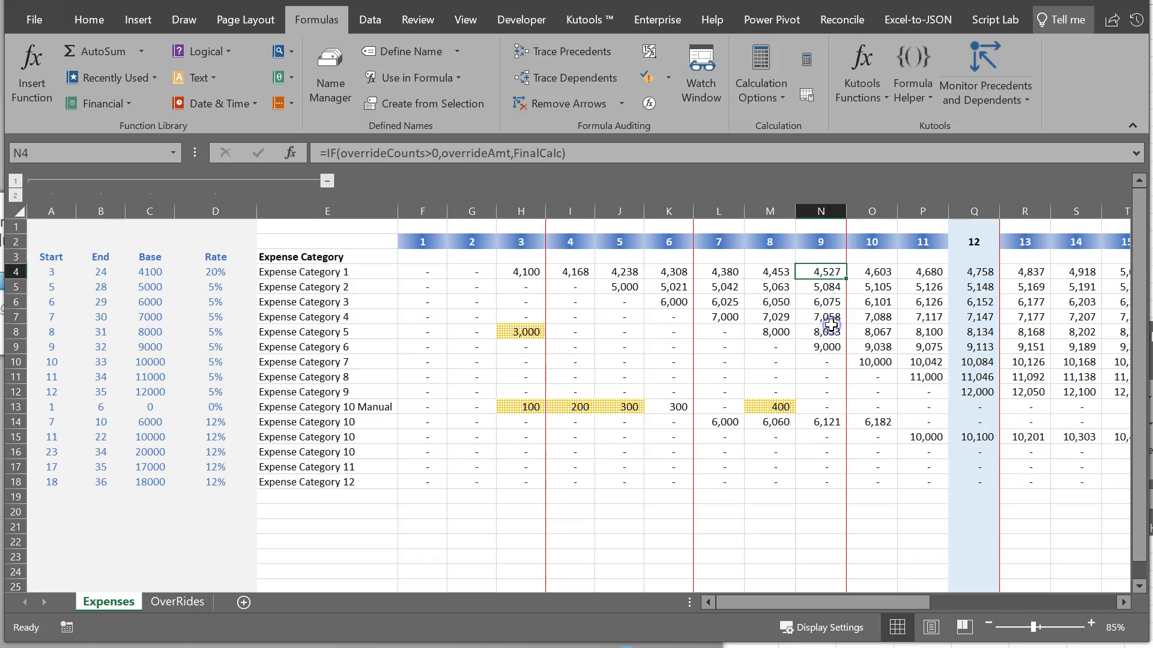
double_click(831, 330)
key("Escape")
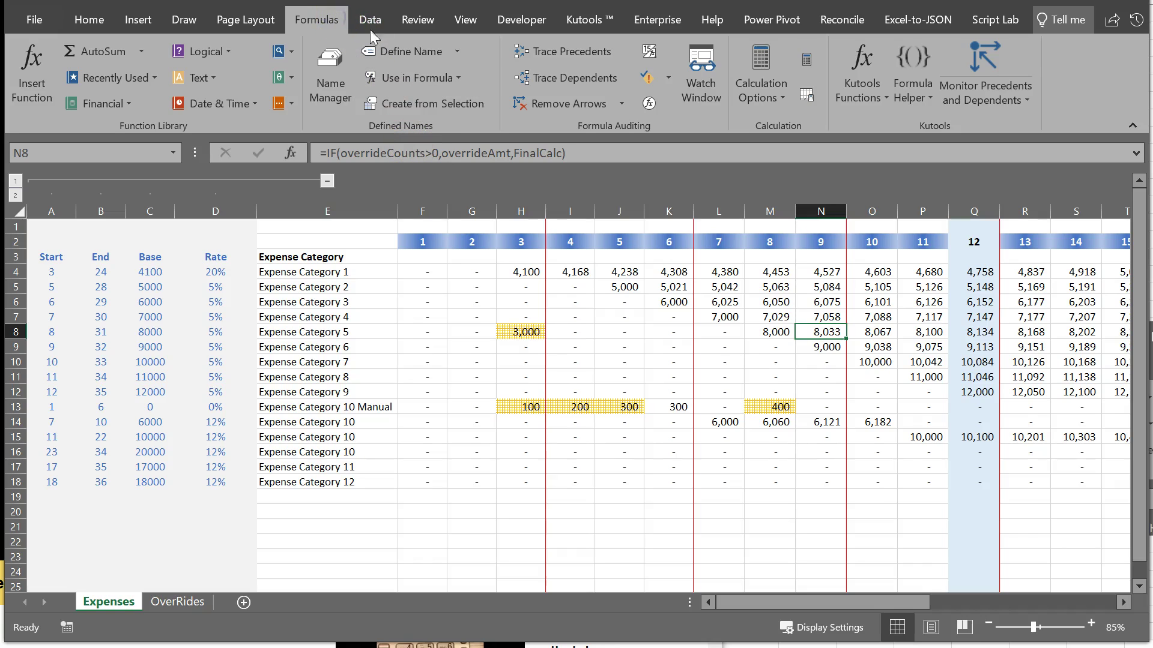
- Evaluate the formula in N8, stepping into overrideCounts and resolving its COUNTIFS arguments one by one, and close the evaluation
left_click(653, 102)
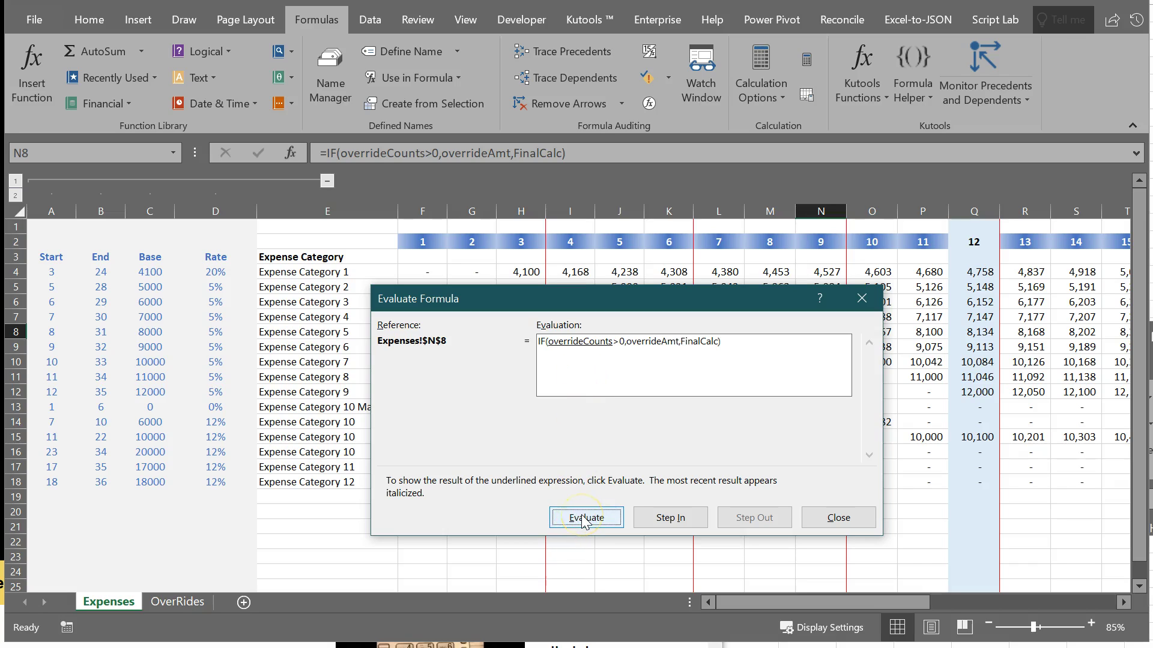
left_click(672, 518)
left_click(643, 427)
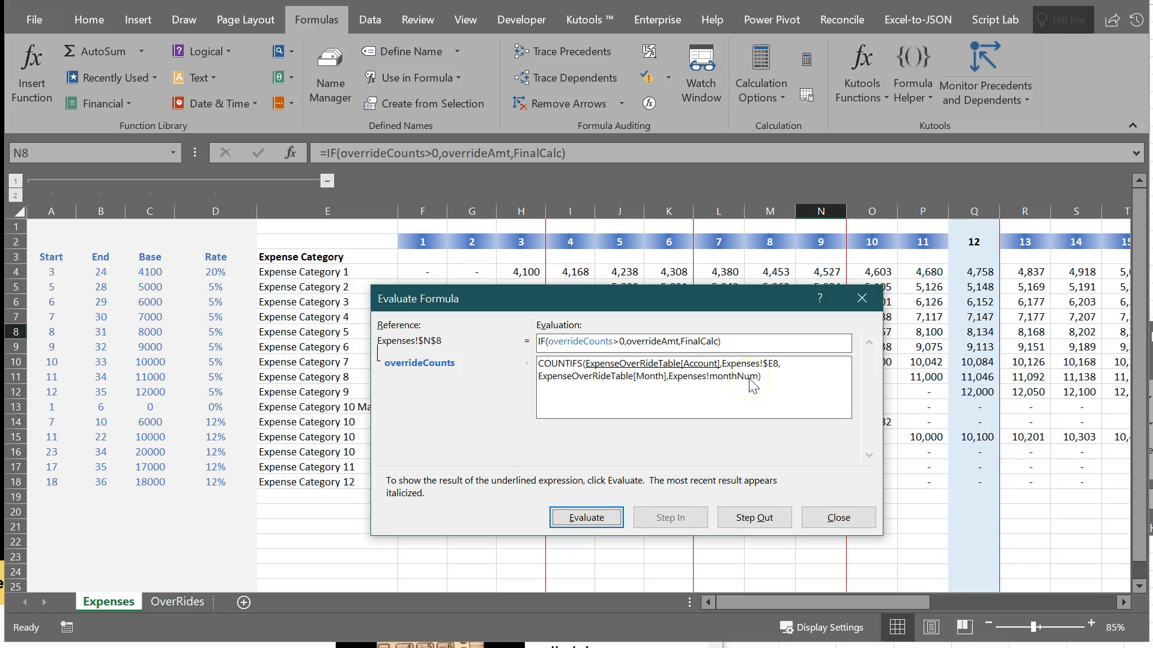
left_click(607, 526)
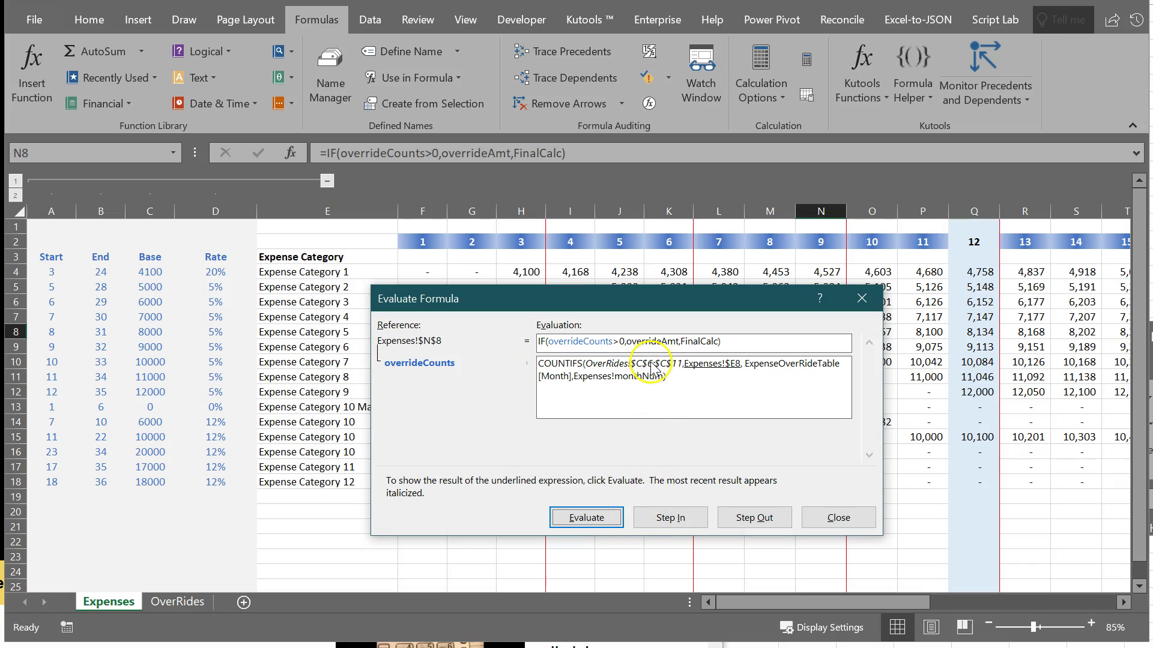
left_click(613, 520)
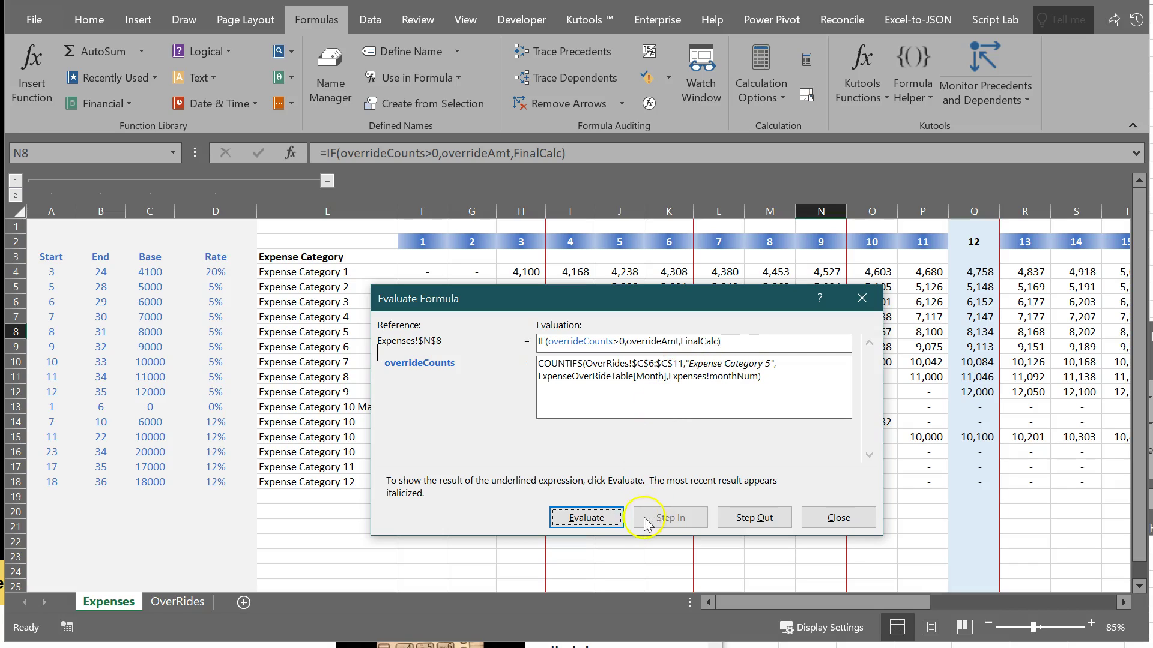
left_click(614, 522)
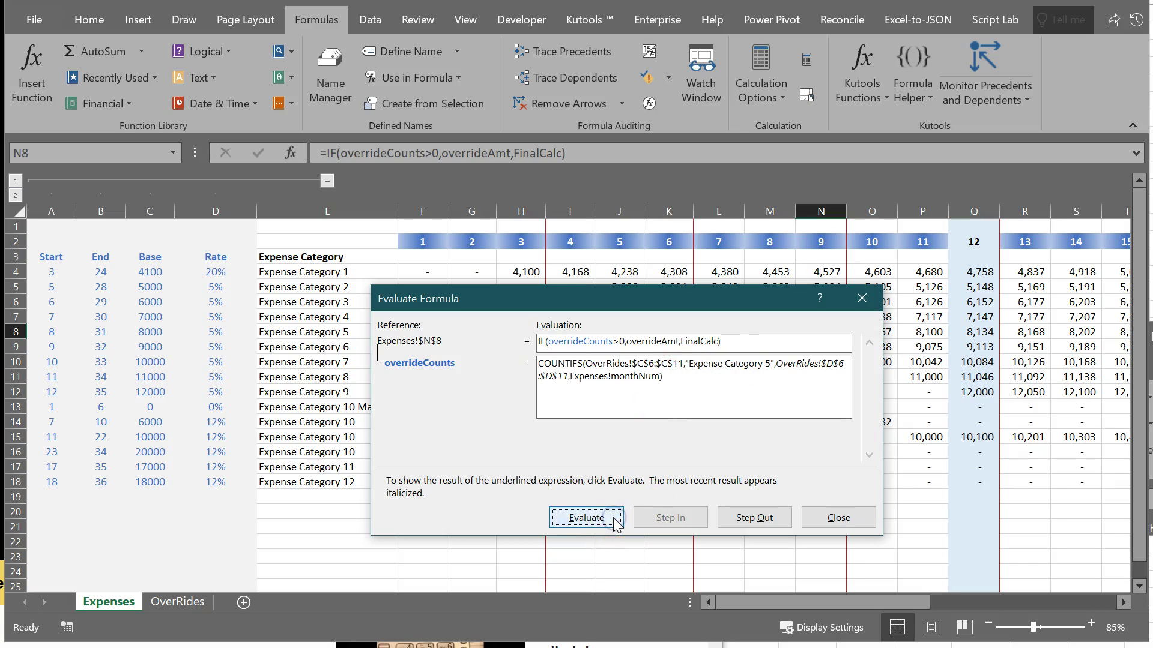
left_click(614, 517)
left_click(614, 518)
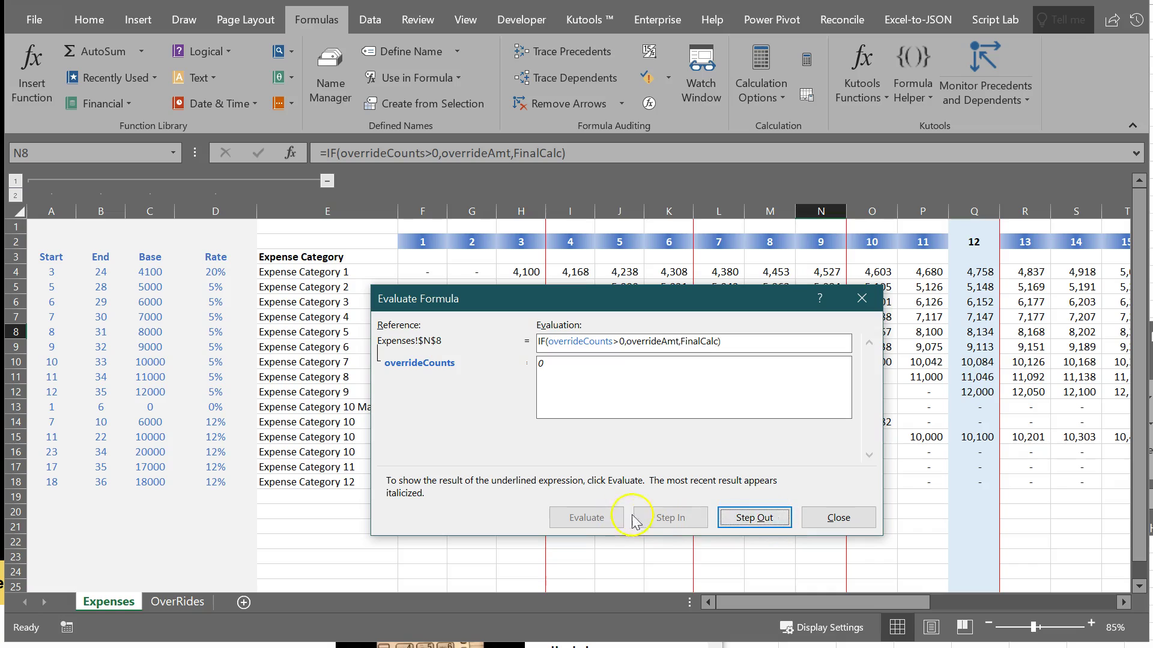
left_click(838, 517)
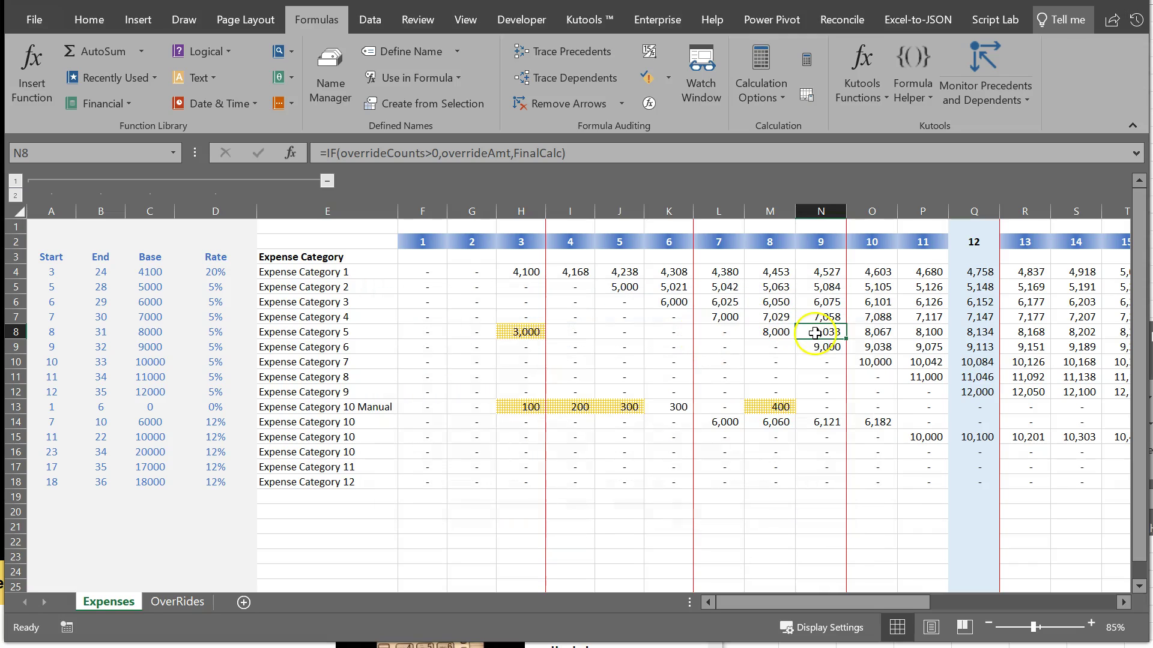
- Evaluate the override condition of the Expense Category 10 Manual formula in M13 and close the evaluation
left_click(780, 406)
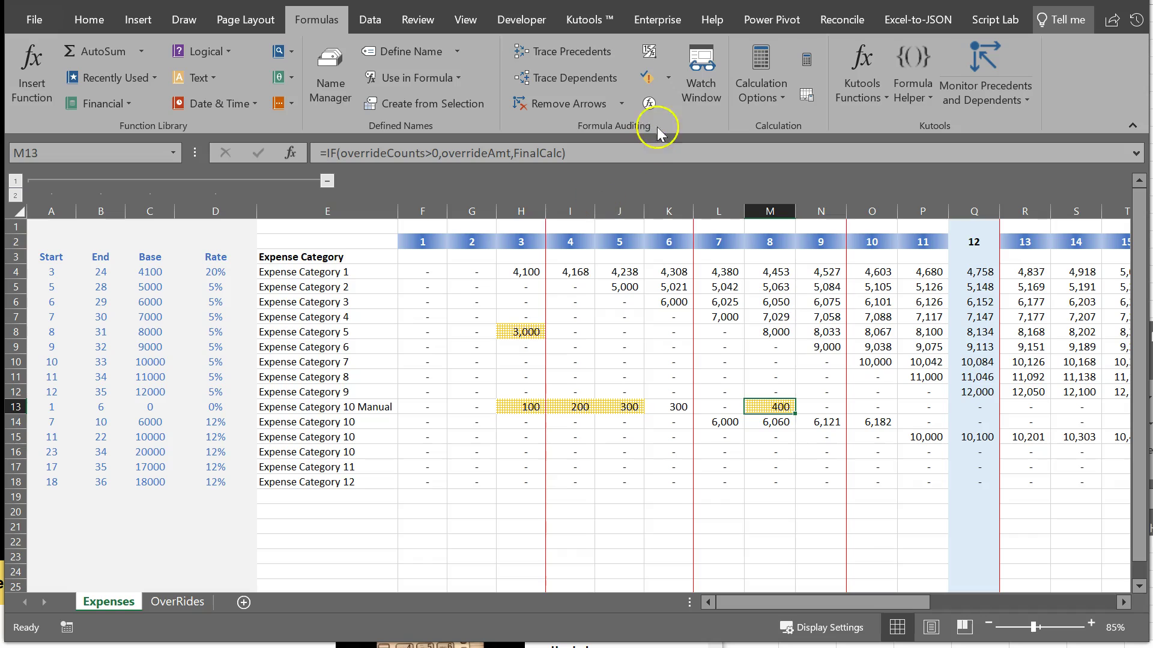
left_click(649, 104)
left_click(609, 519)
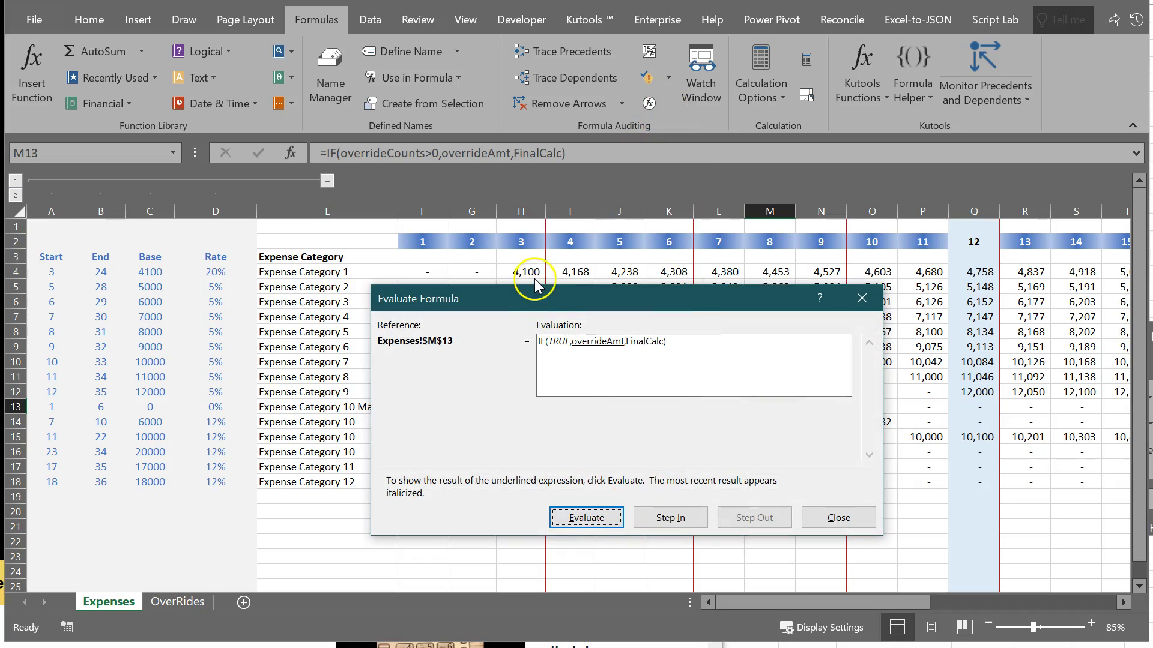
left_click(832, 520)
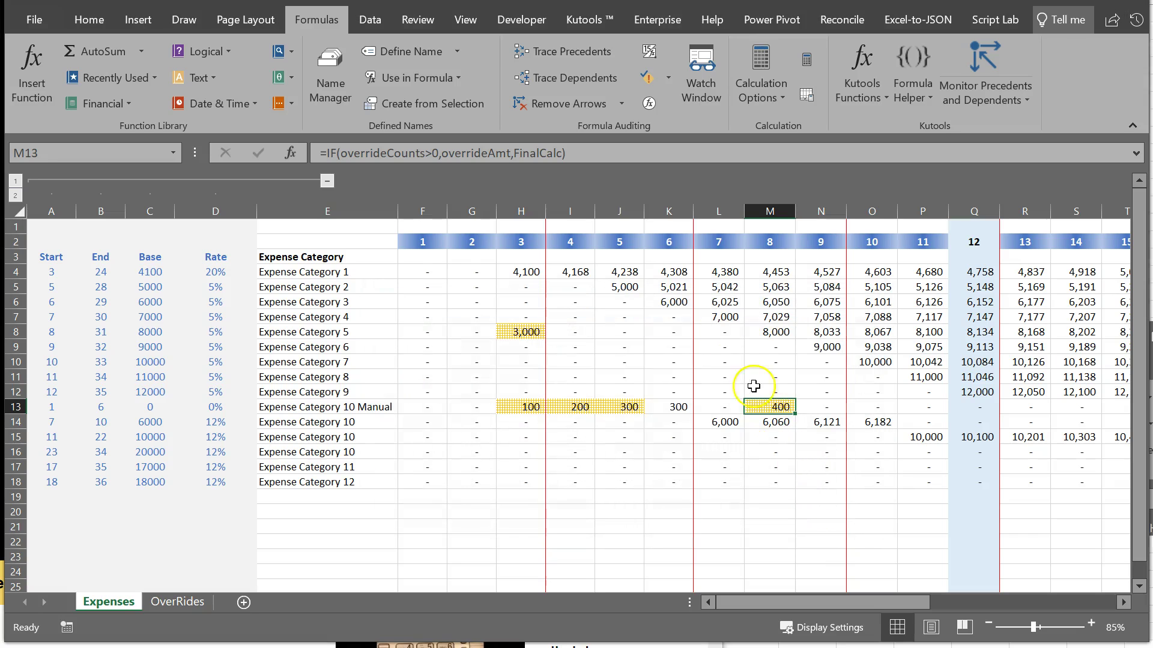
- Evaluate M13 again, stepping into overrideCounts to resolve its COUNTIFS completely, and close the evaluation
left_click(649, 105)
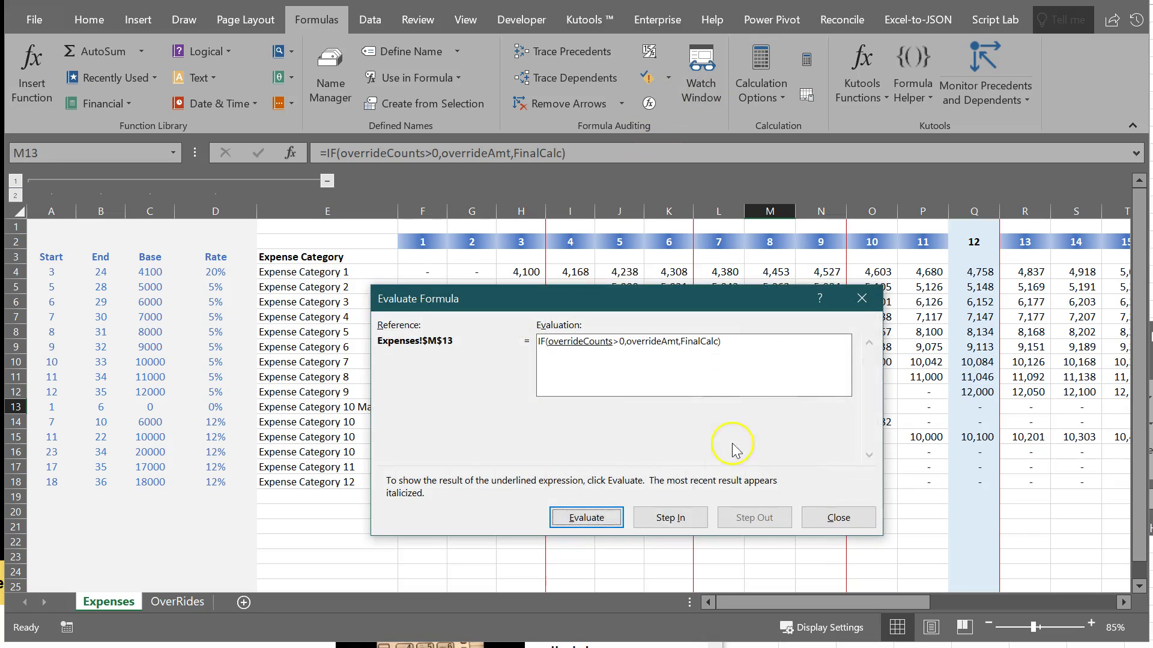
left_click(670, 520)
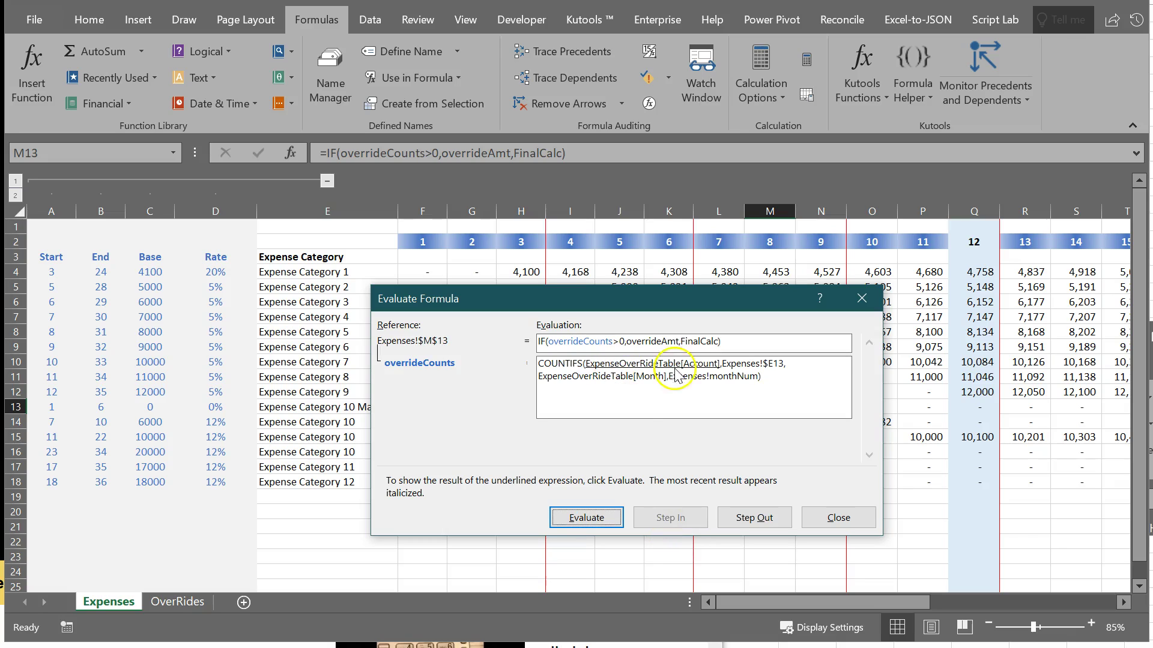
left_click(613, 520)
left_click(607, 522)
left_click(608, 523)
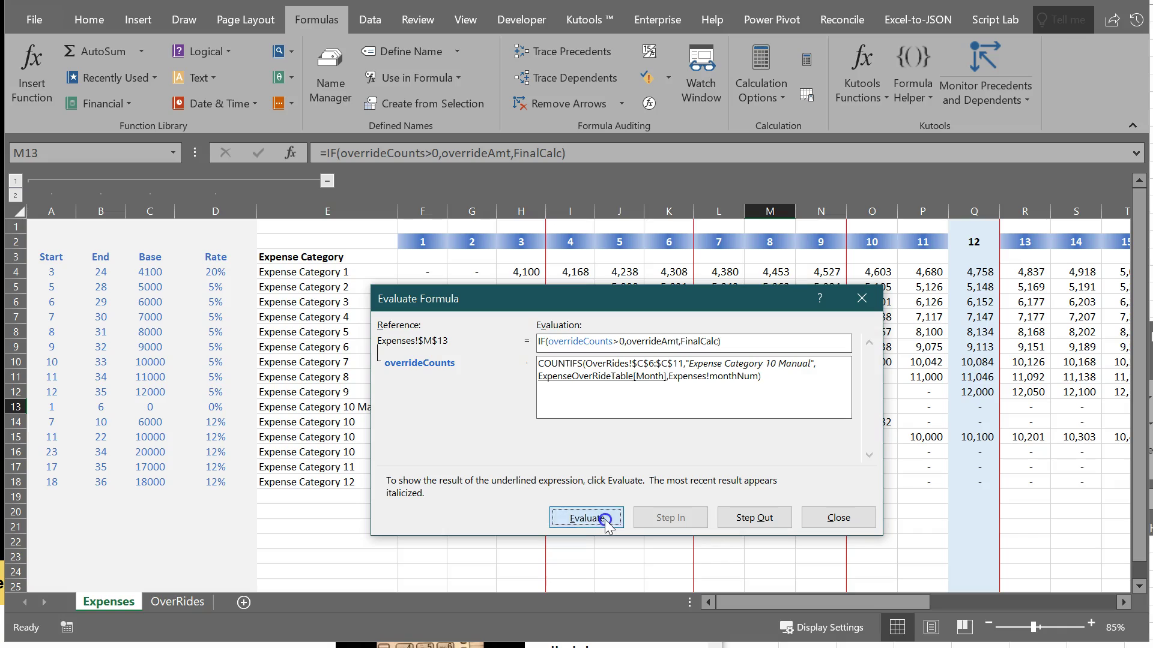
left_click(607, 523)
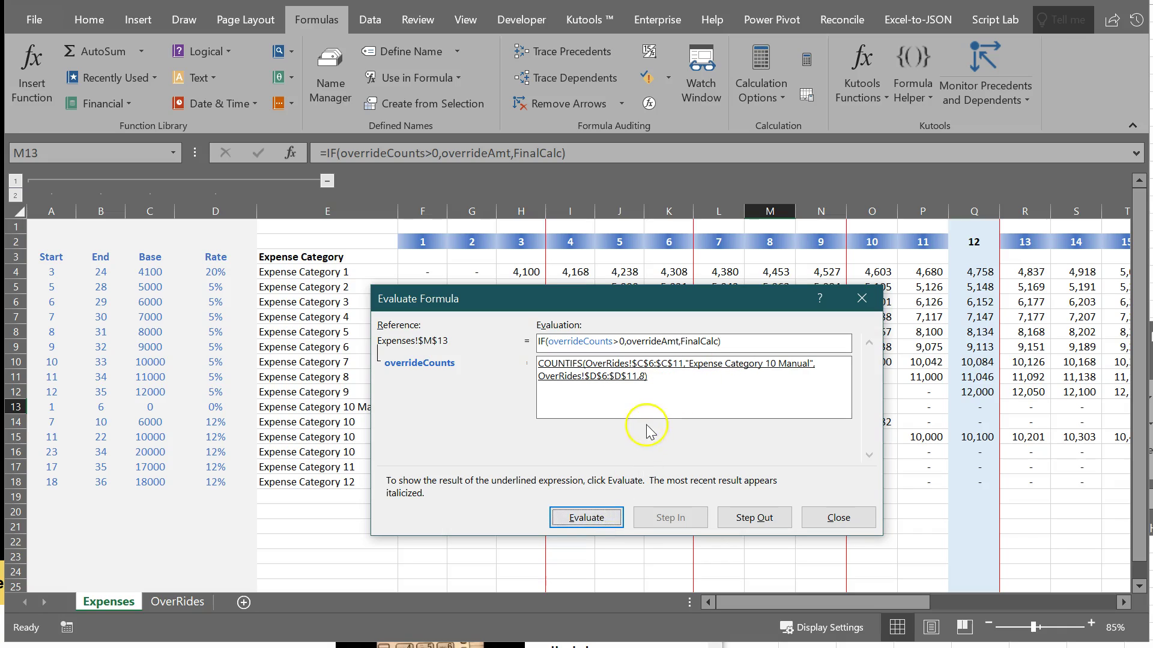
left_click(607, 518)
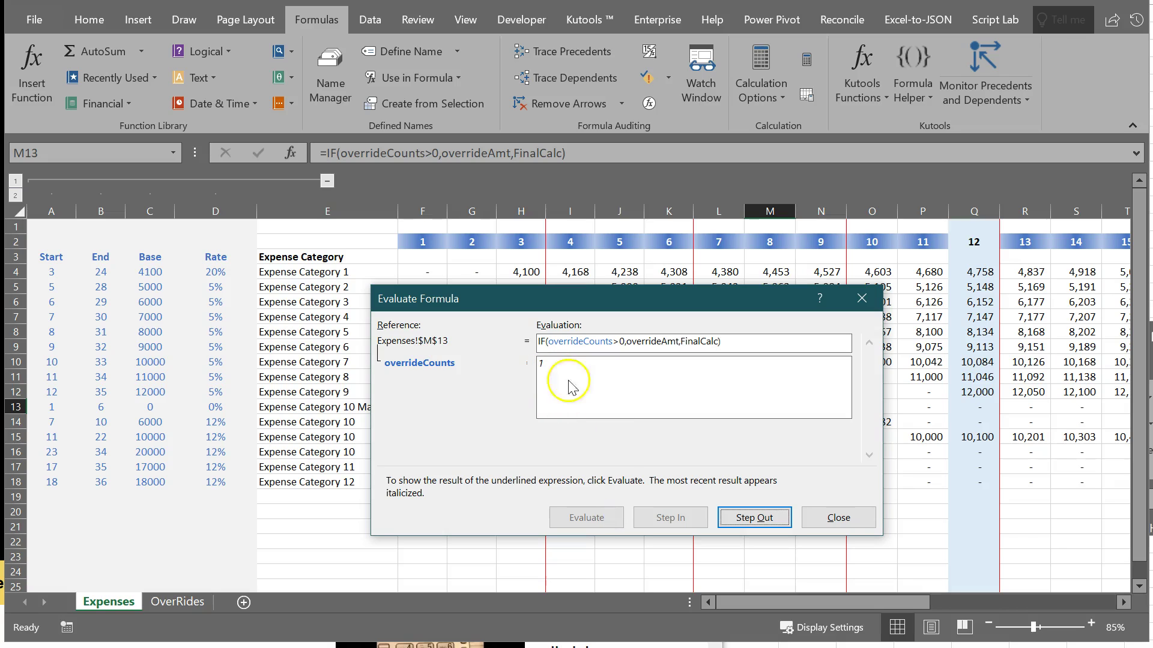
left_click(848, 525)
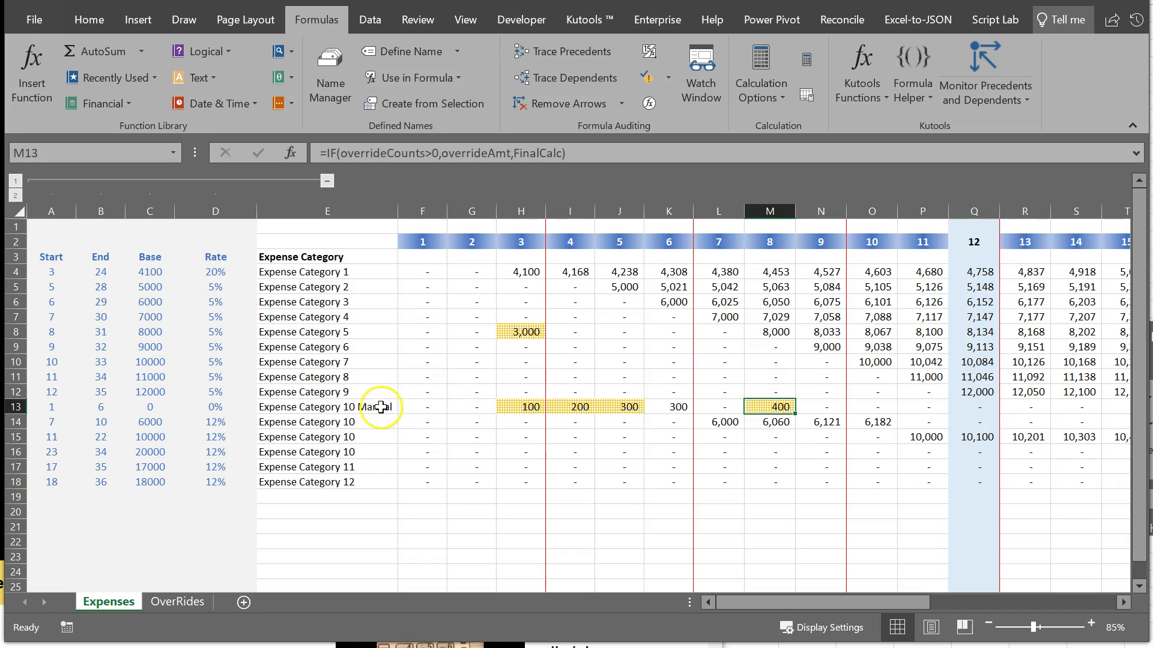
- Check the month of the last Expense Category 10 Manual entry on the OverRides sheet and return to Expenses
left_click(178, 602)
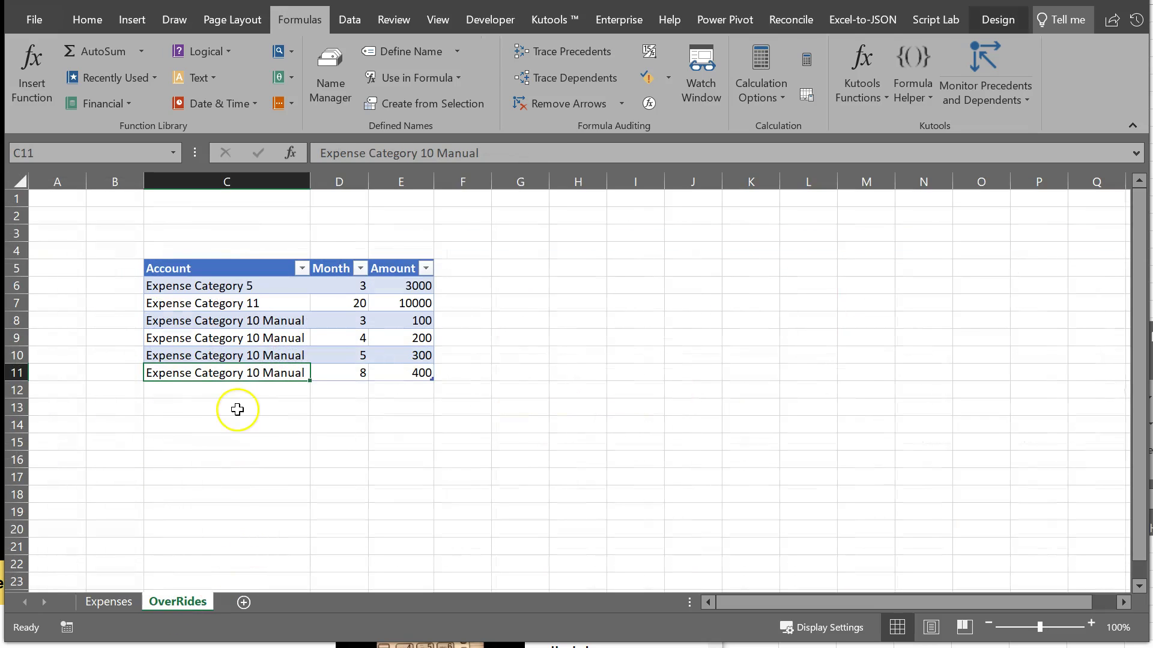
left_click_drag(355, 376, 392, 374)
left_click(364, 374)
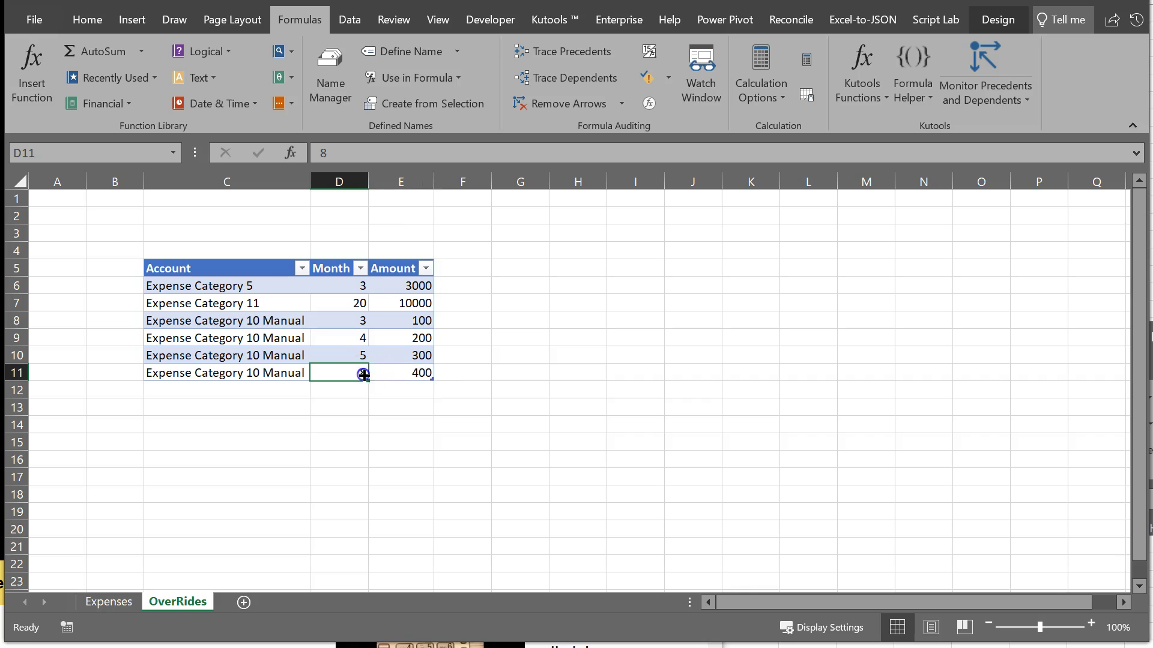
left_click(117, 602)
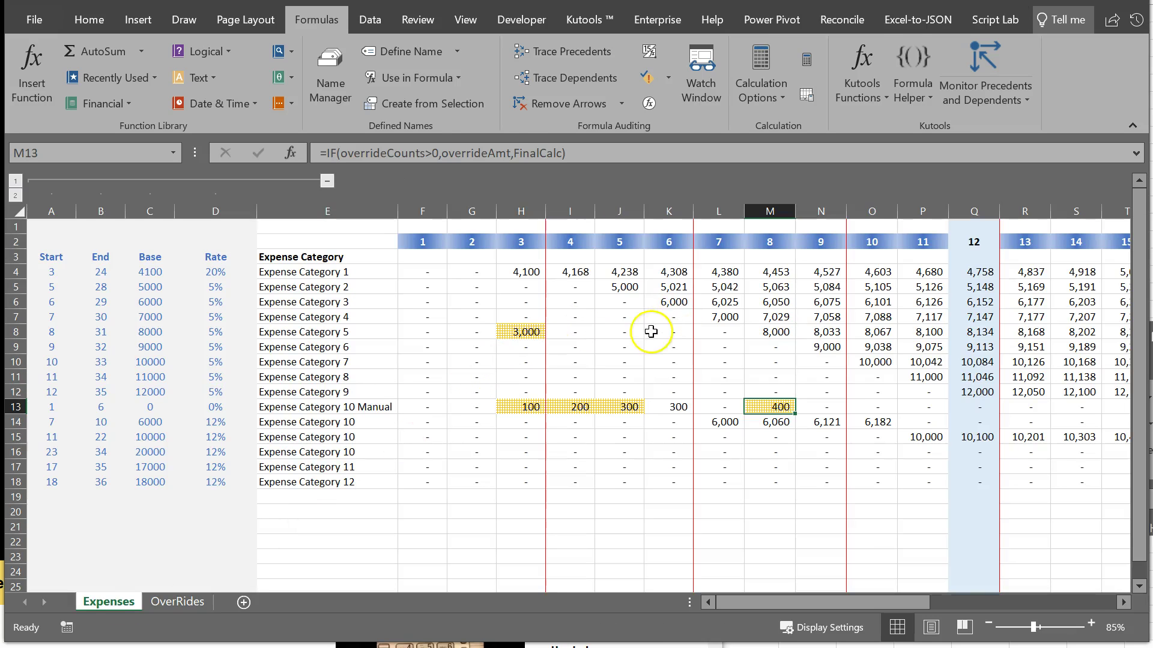
- Inspect the monthNum defined name's reference for M13 with the Name Manager moved clear of the month headers, and close it
left_click(344, 71)
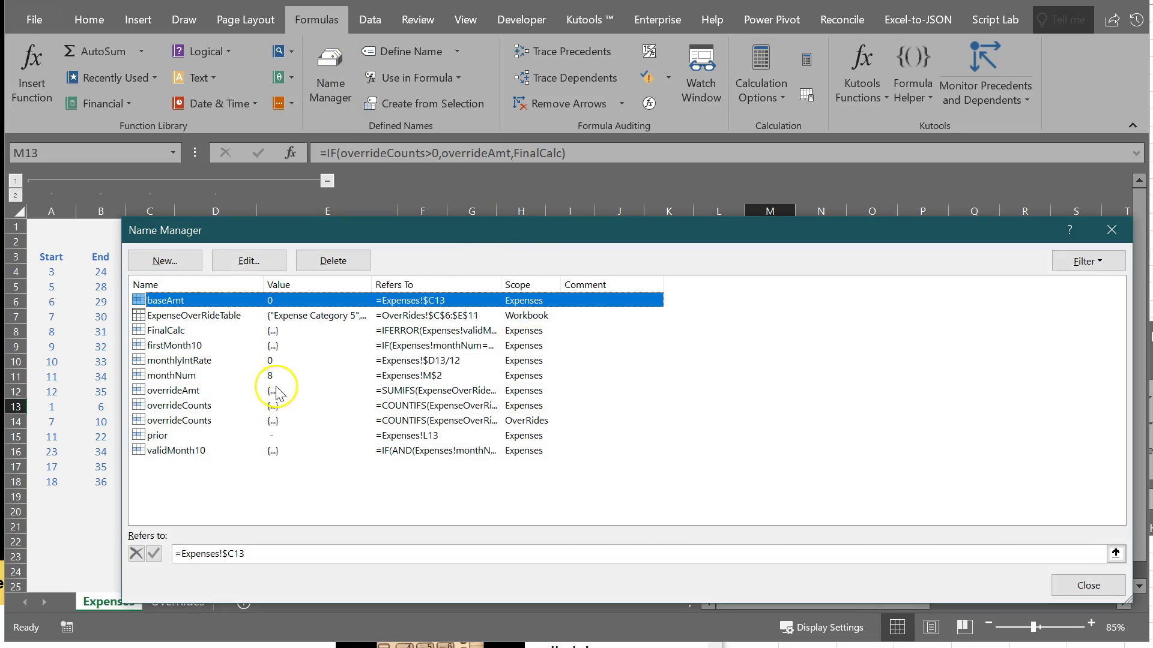
left_click(411, 377)
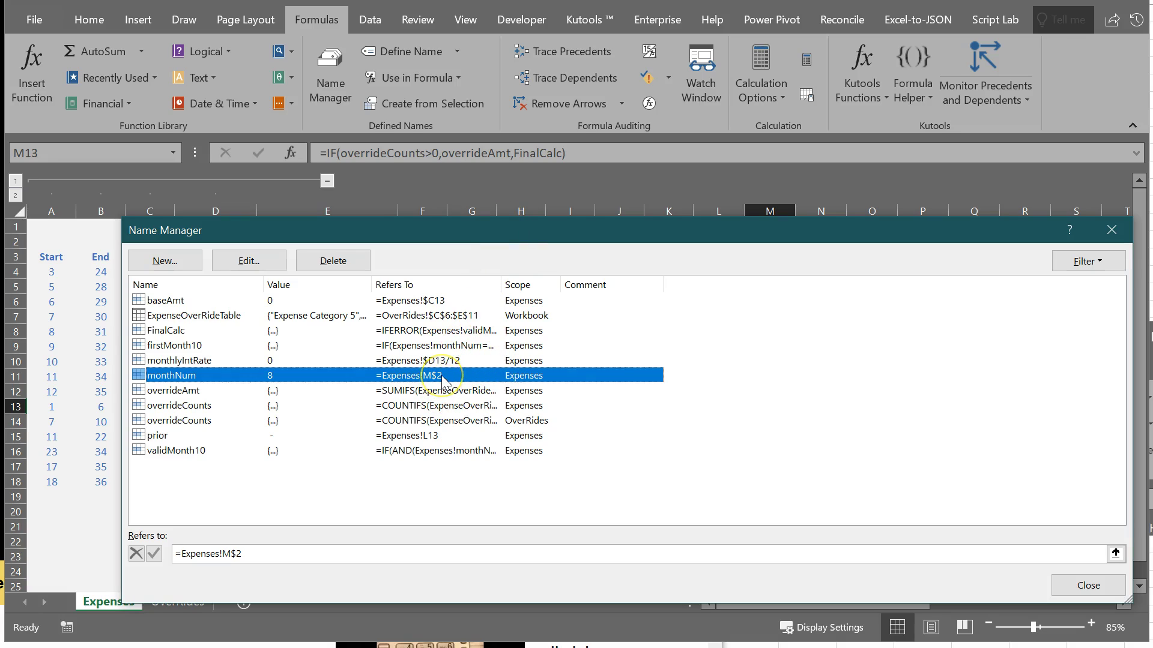
left_click_drag(551, 238, 575, 476)
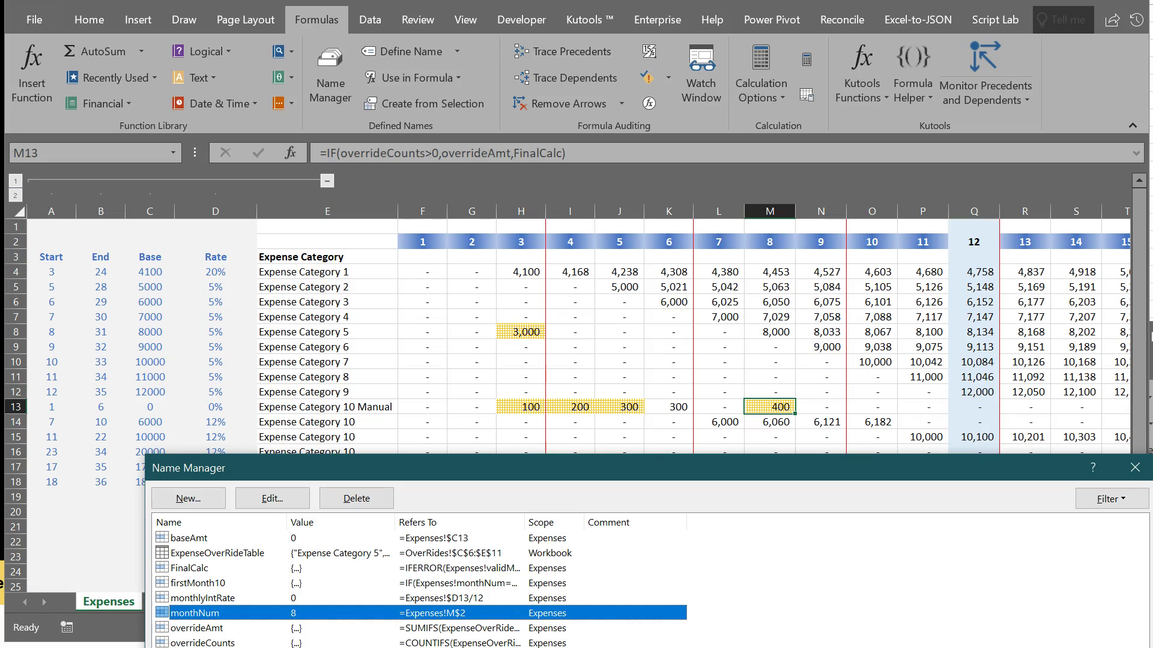
key("Escape")
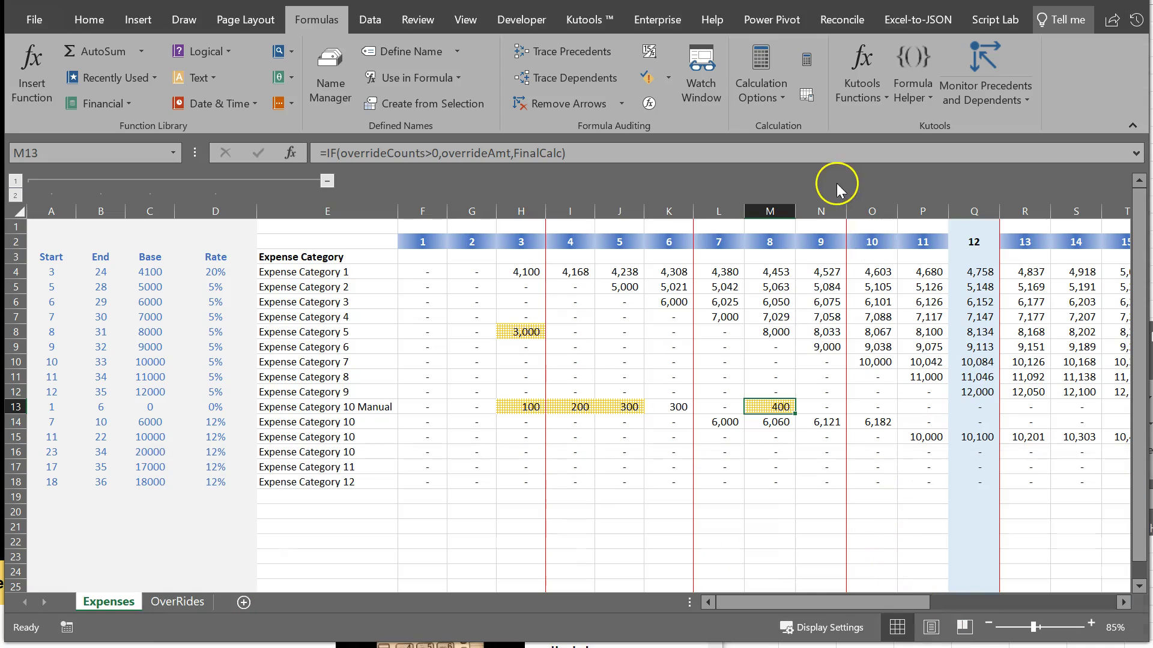
- Inspect the monthNum defined name's reference relative to cell J13 and close the Name Manager
left_click(621, 408)
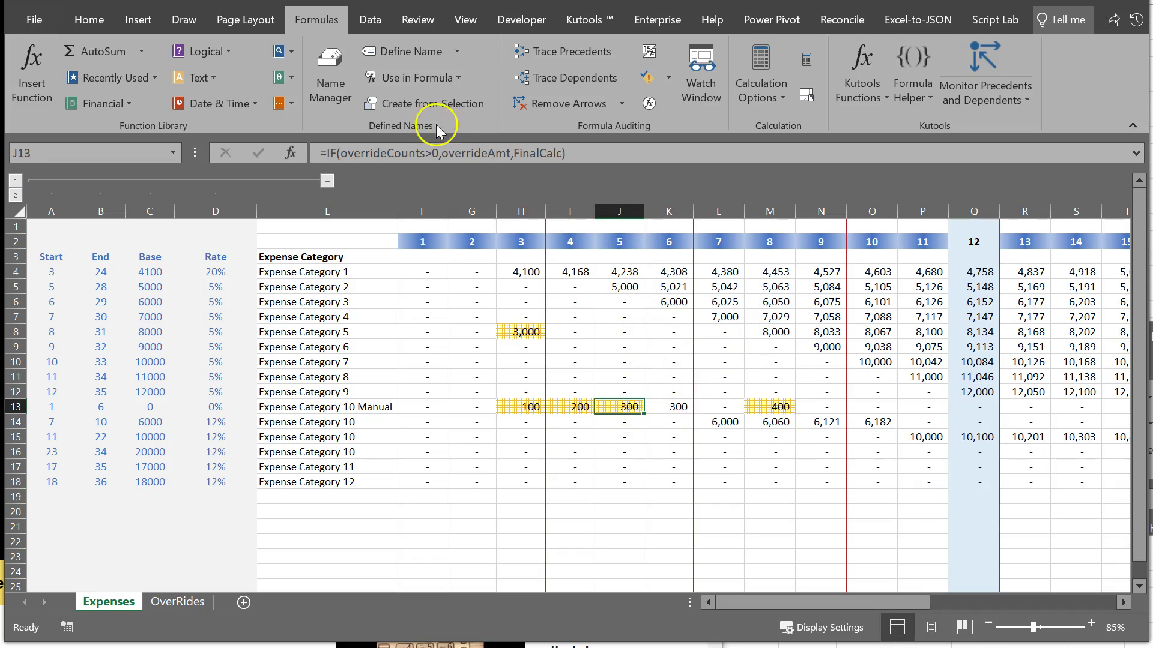
left_click(341, 72)
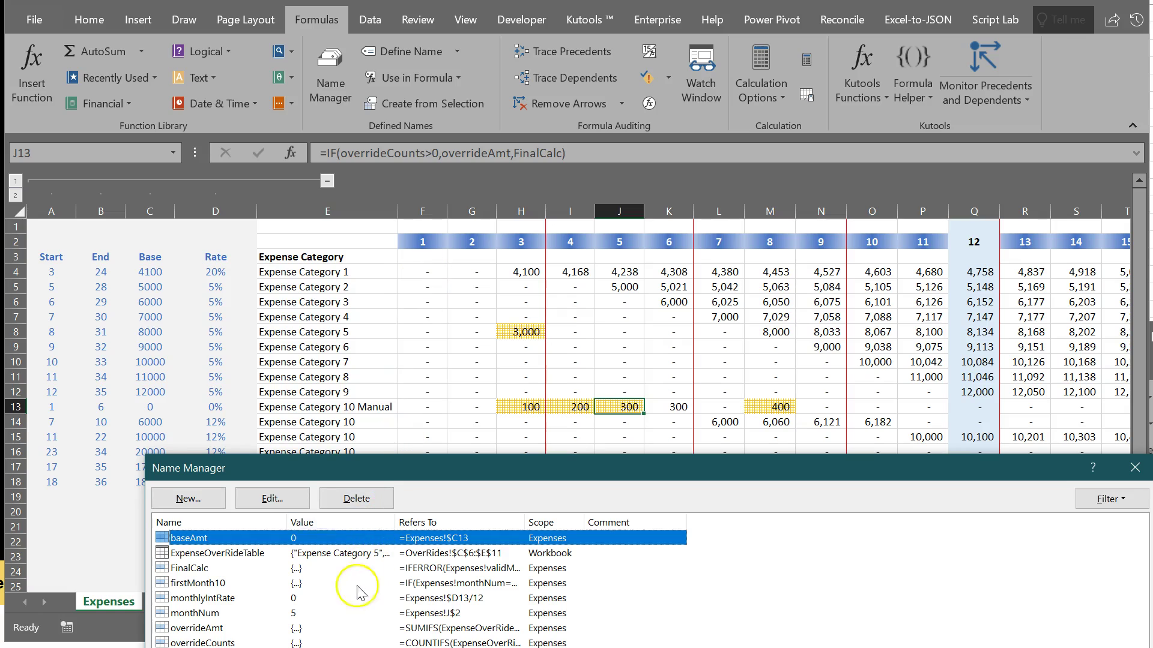
left_click(194, 614)
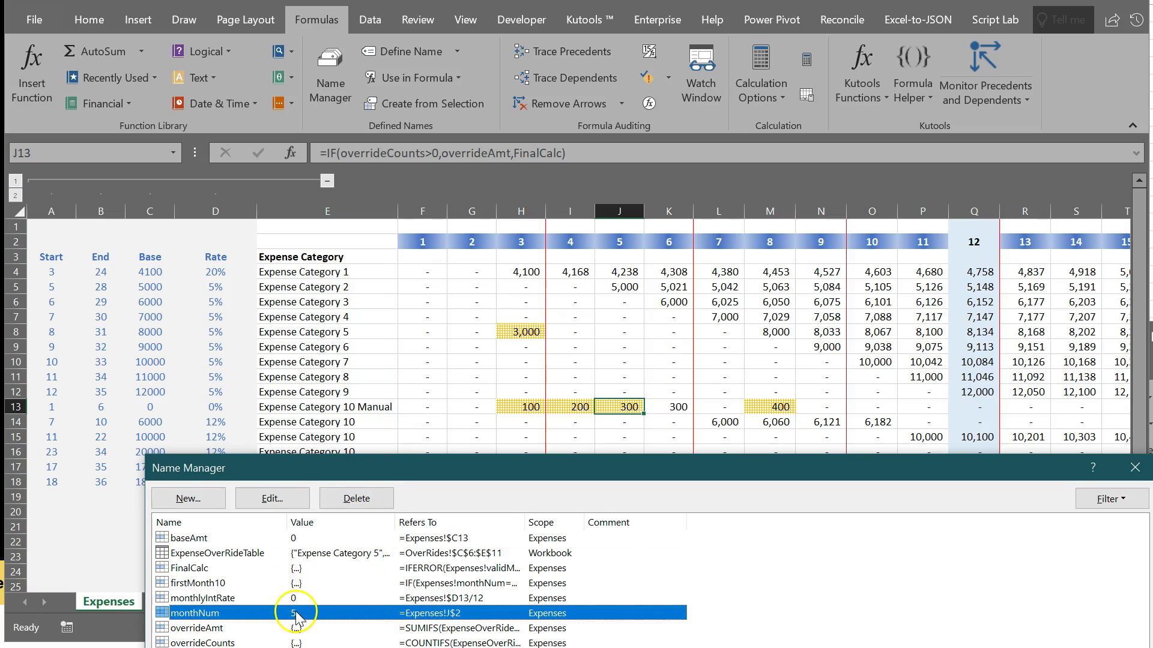
key("Escape")
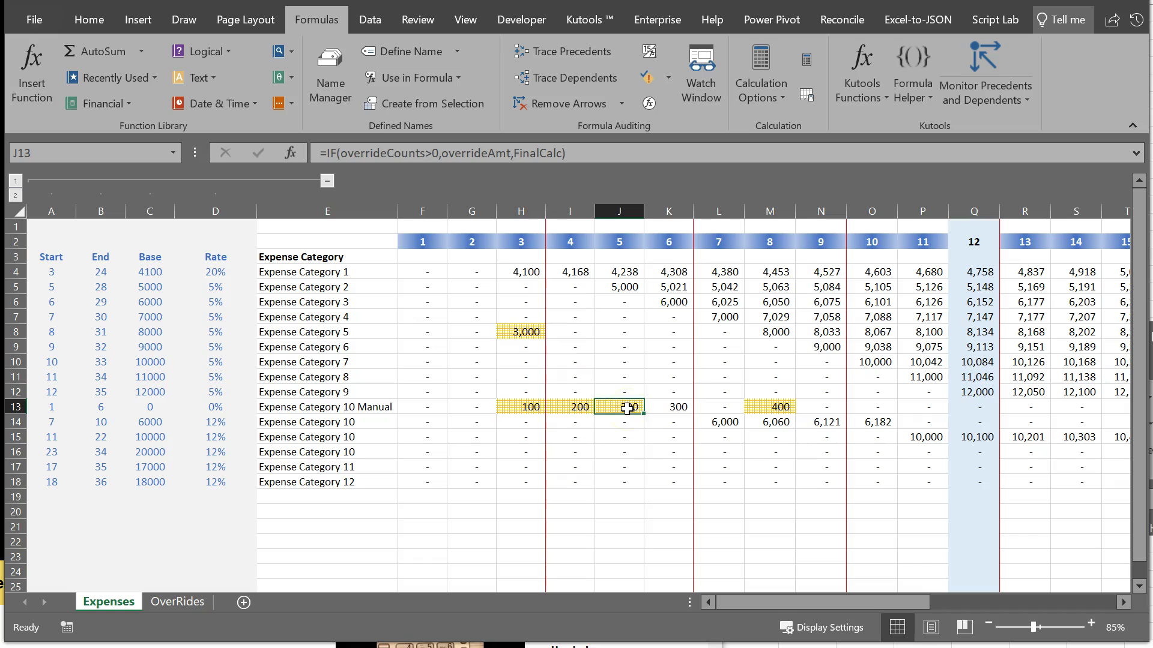
- Review the override table on the OverRides sheet and highlight the overrideAmt argument in J13's formula on Expenses without changing it
left_click(191, 602)
left_click_drag(267, 259, 428, 373)
left_click(131, 601)
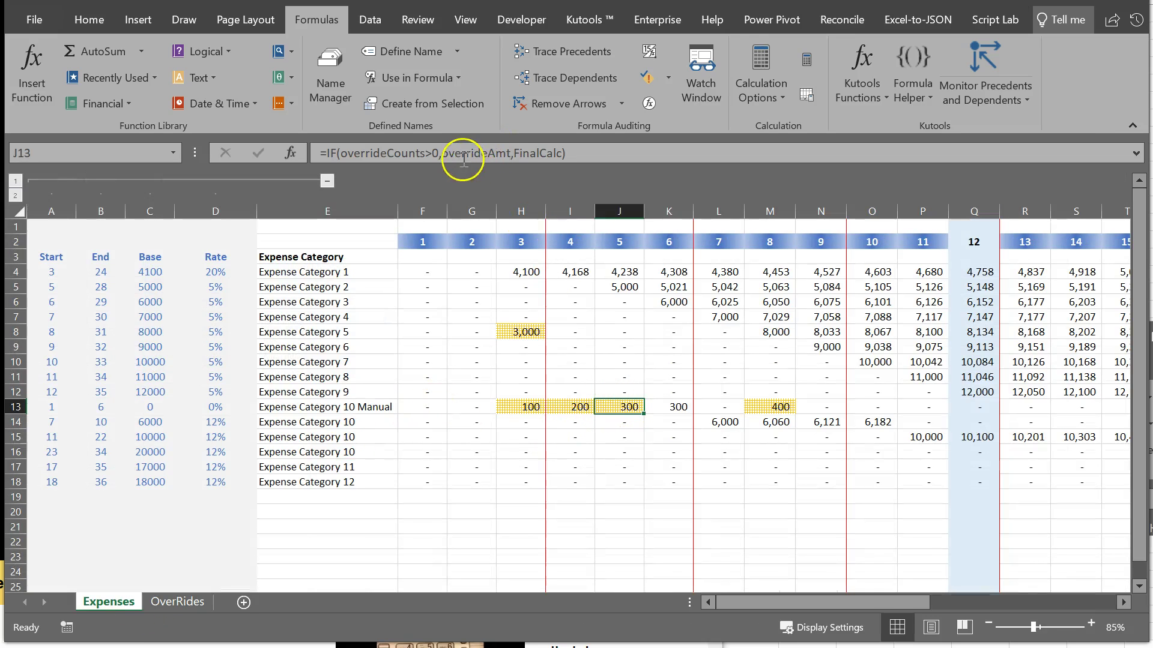
double_click(494, 153)
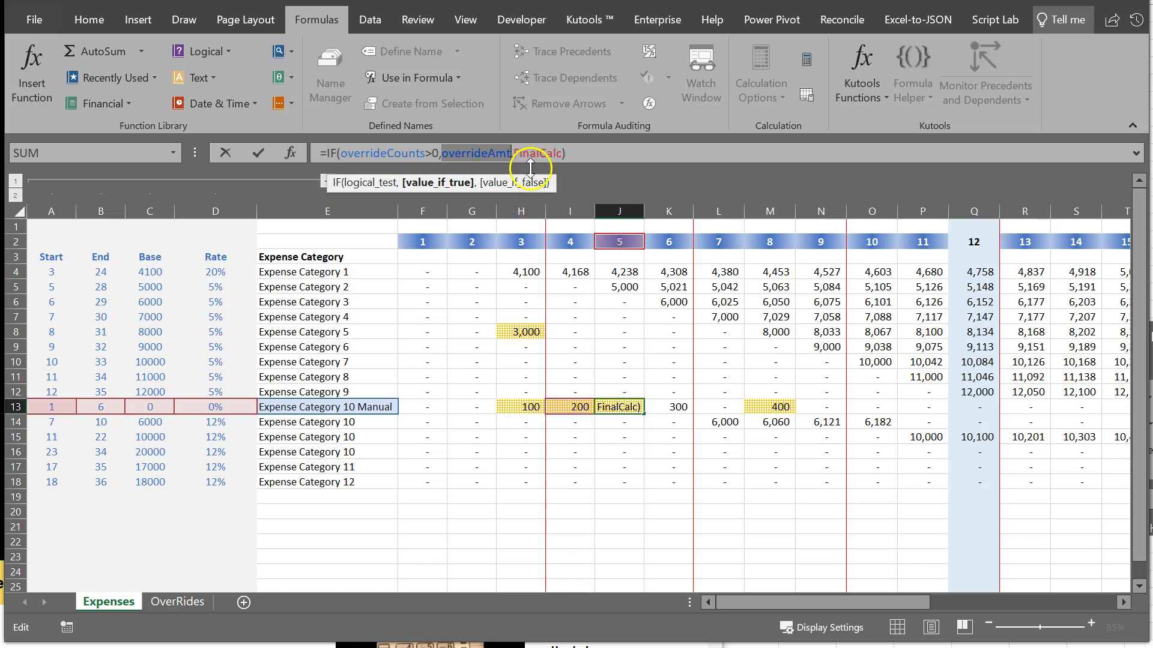
key("Escape")
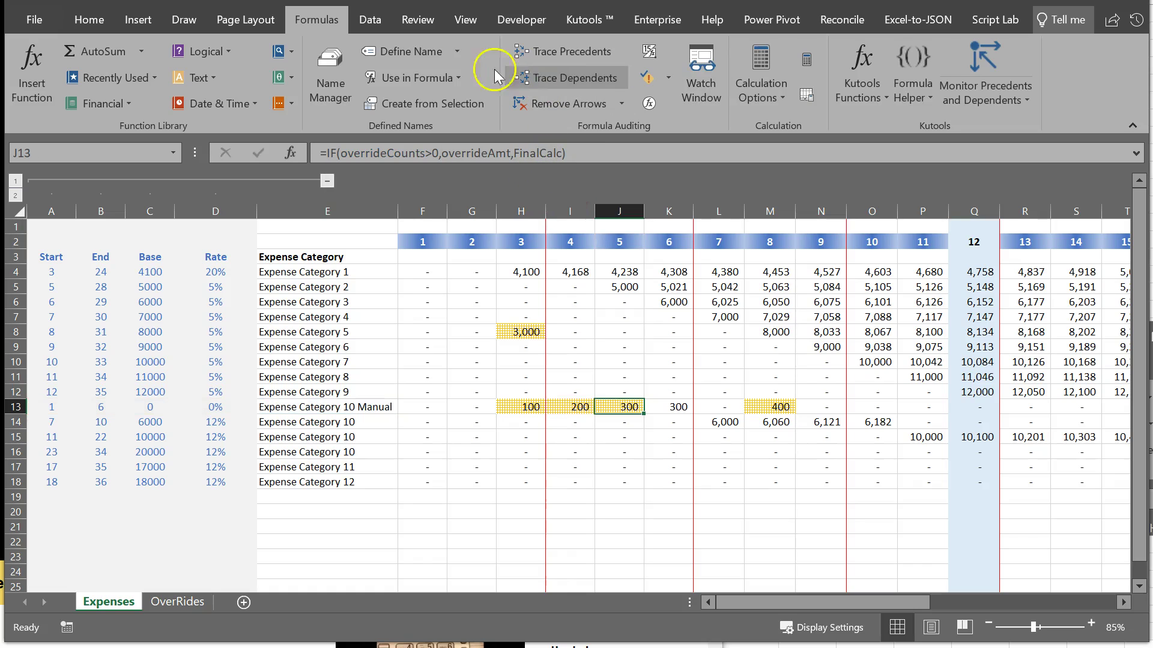
- Inspect J13's overrideAmt and monthNum definitions in the Name Manager with the Refers To column widened, and close it
left_click(330, 66)
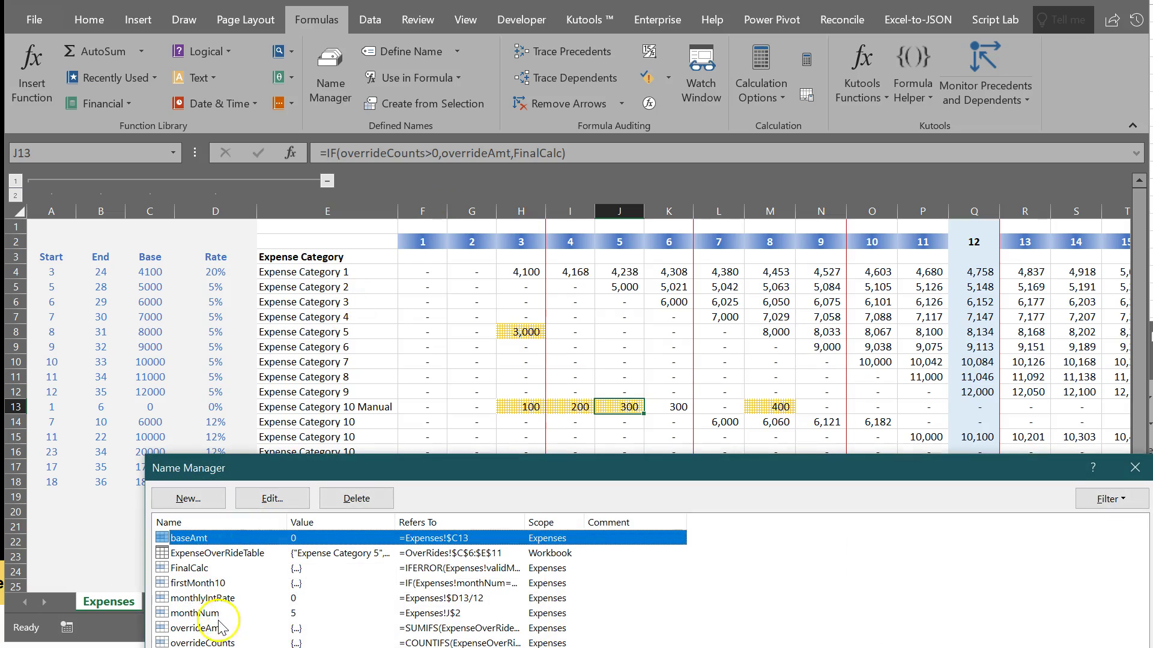
left_click(246, 630)
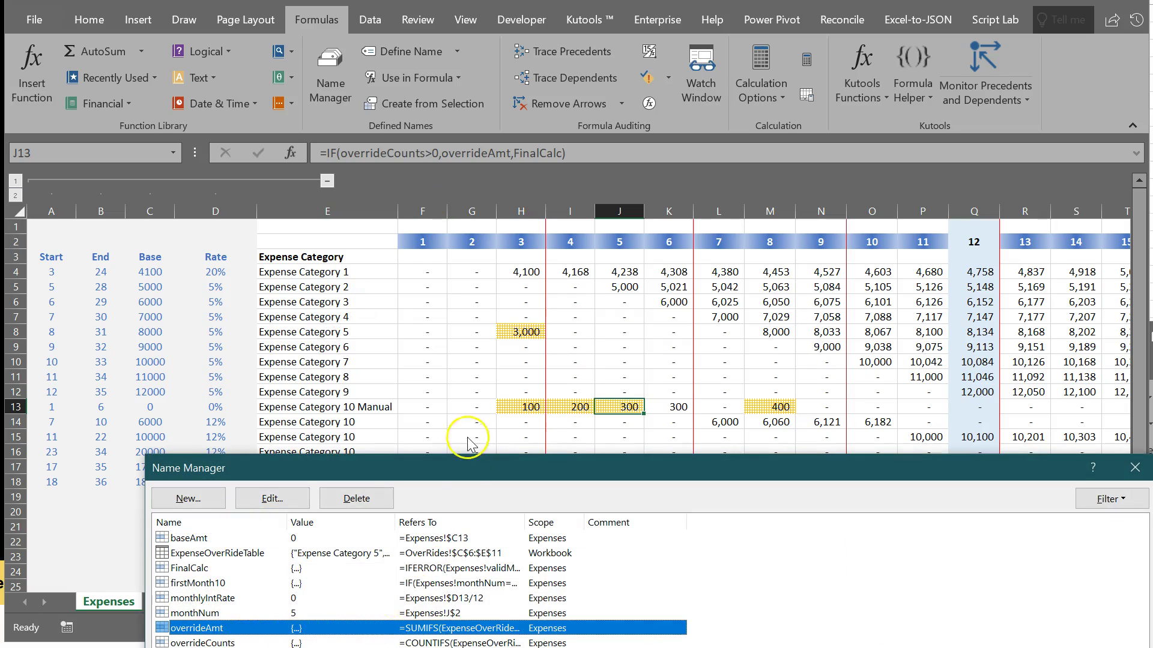
left_click_drag(463, 470, 404, 302)
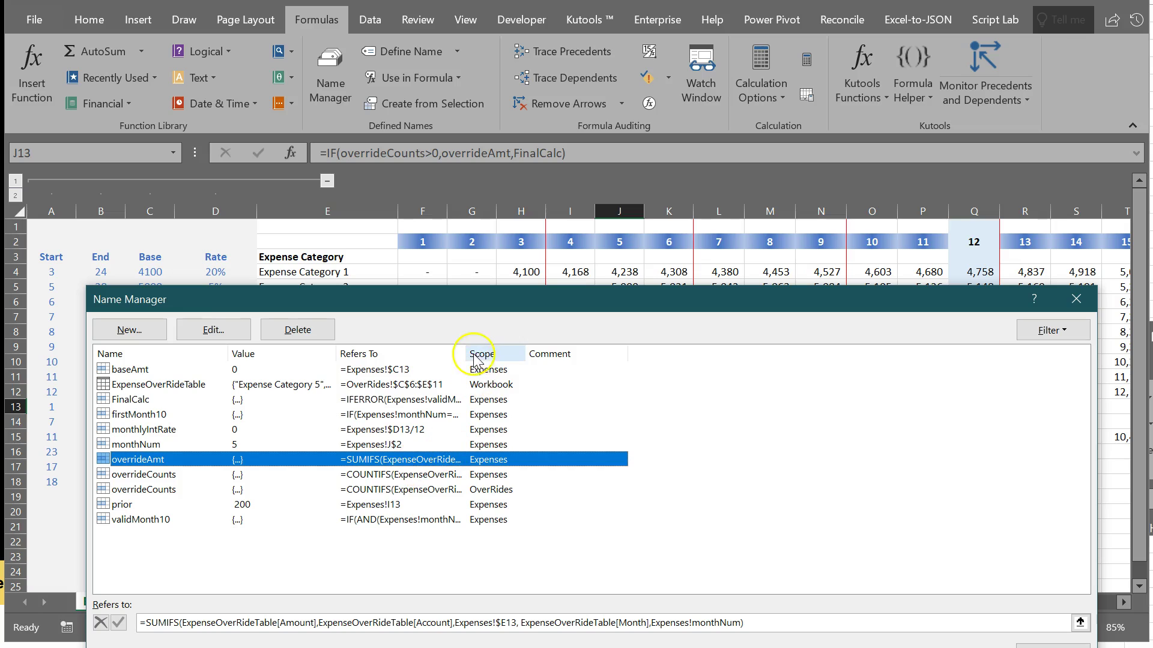
left_click_drag(465, 354, 1006, 378)
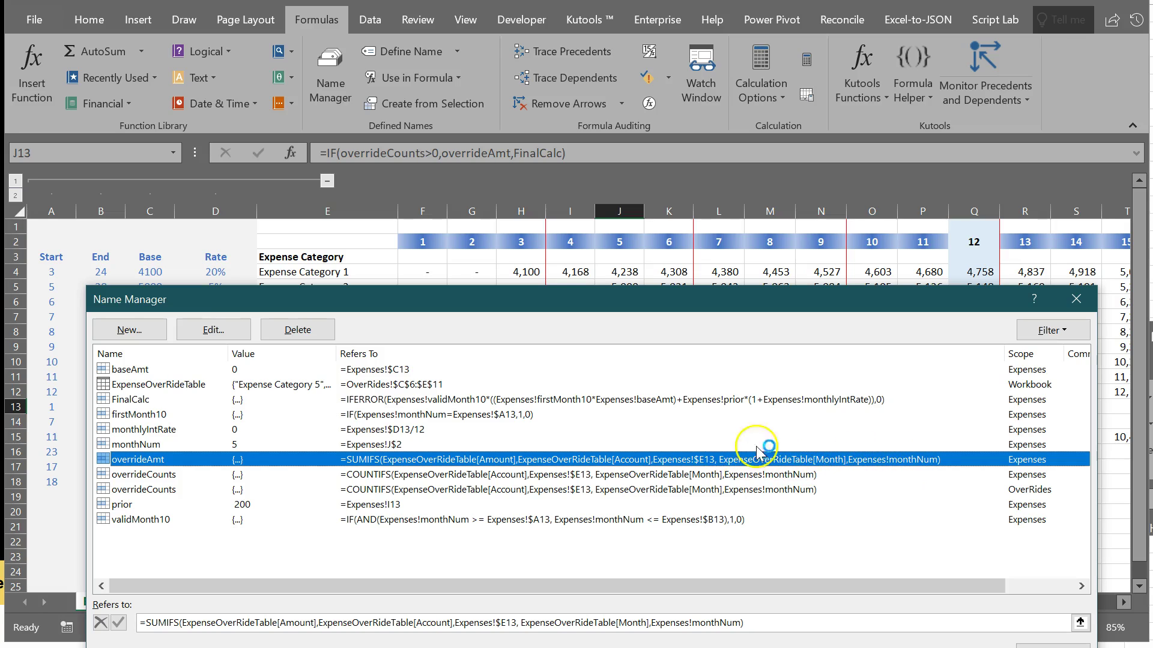
left_click(393, 445)
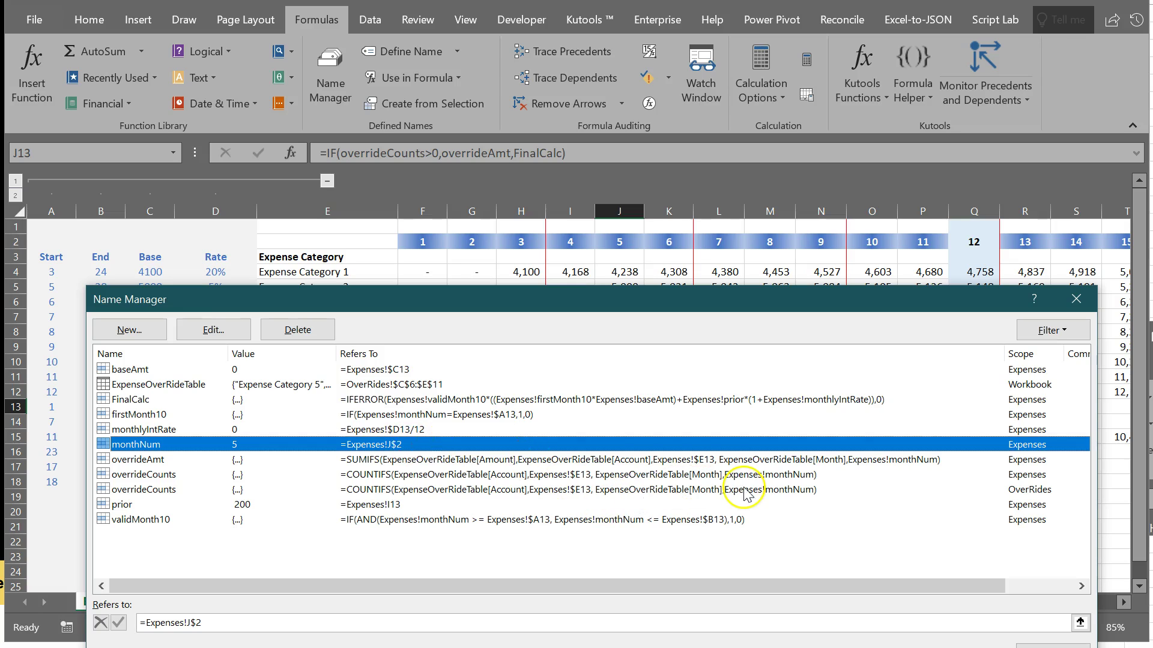
left_click(1052, 646)
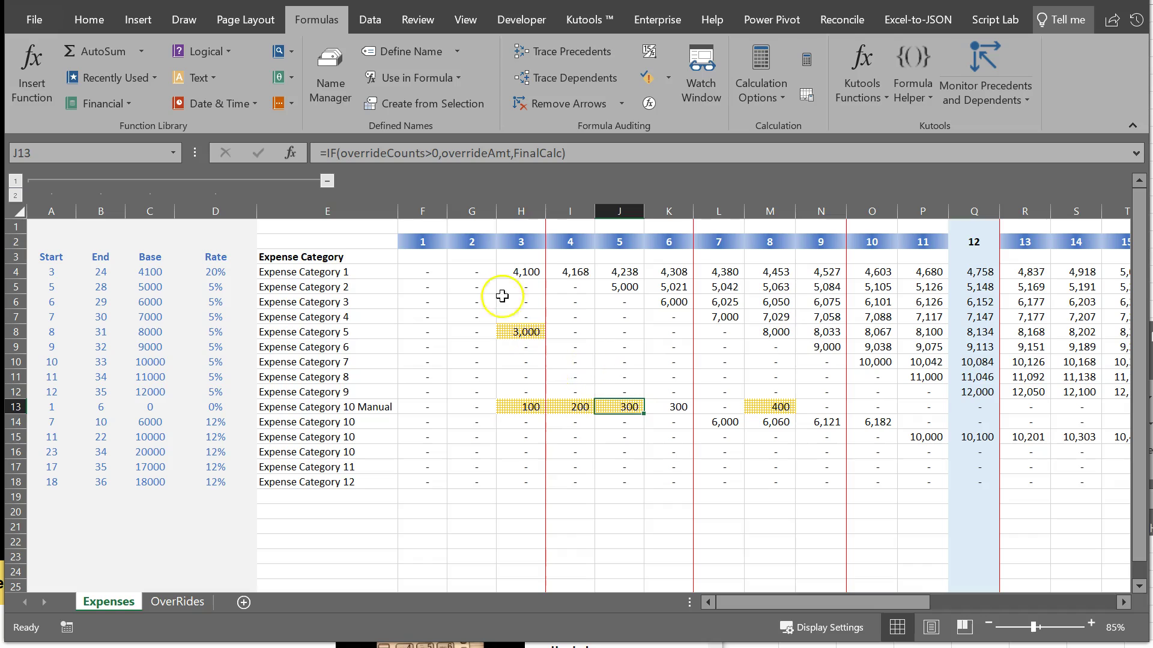
- Check the IF formula across the expense schedule, following the Expense Category 8 row out to month 36 and back to month 1
left_click_drag(423, 273, 1072, 483)
left_click(922, 377)
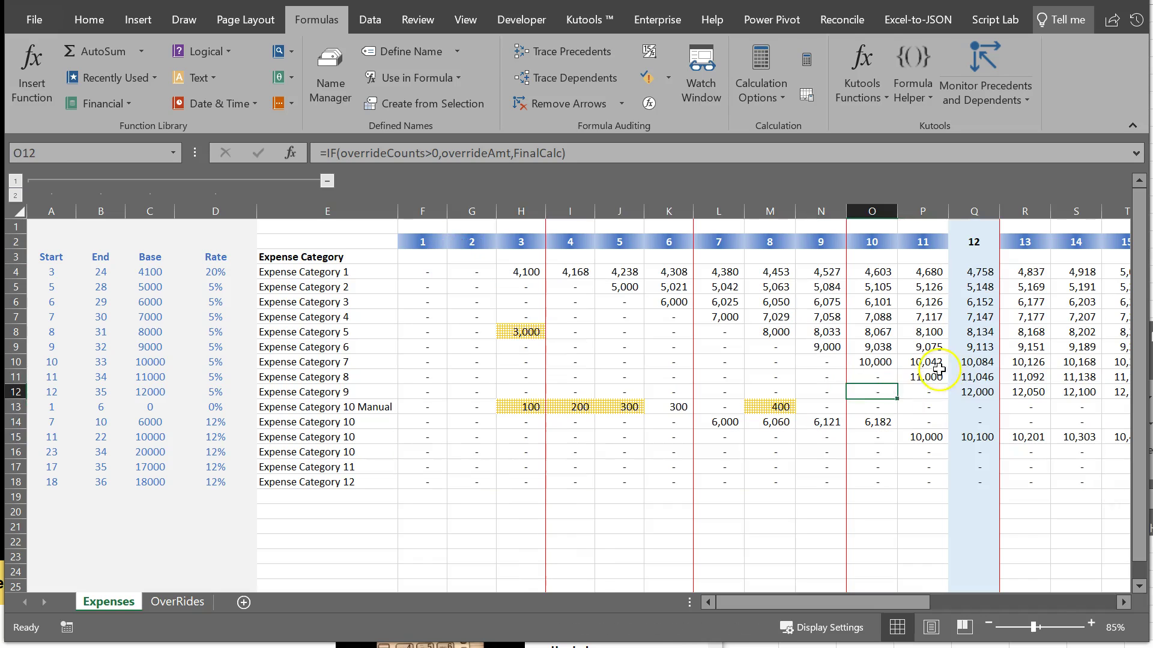
key("Right")
key("Right")
key("Right")
key("Right")
key("Right")
key("Right")
key("Right")
key("Right")
key("Right")
key("Right")
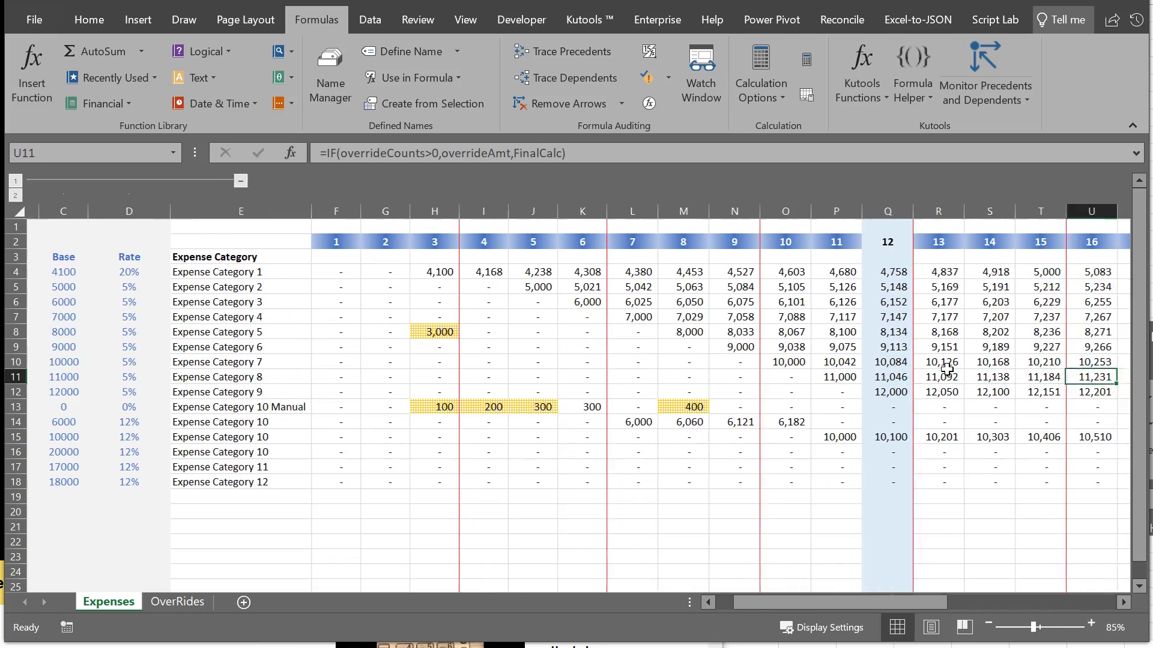
key("Right")
key("Right")
key("Right")
key("Right")
key("Right")
key("Right")
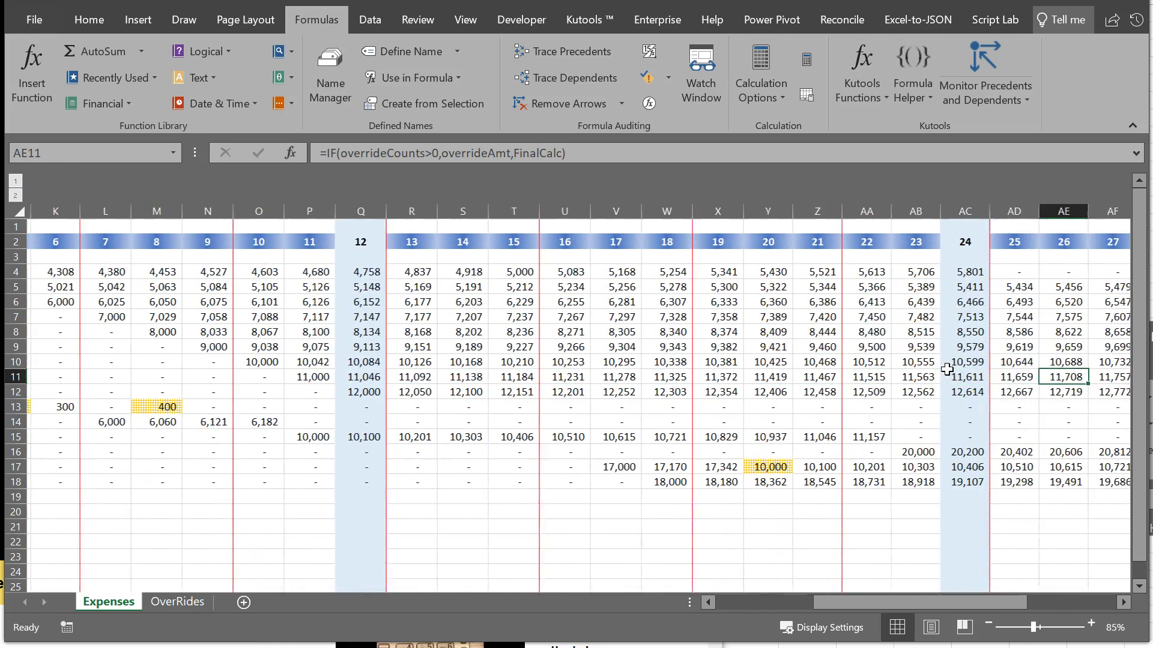
key("Right")
key("Right")
key("Right")
key("Right")
key("Right")
key("Right")
key("Right")
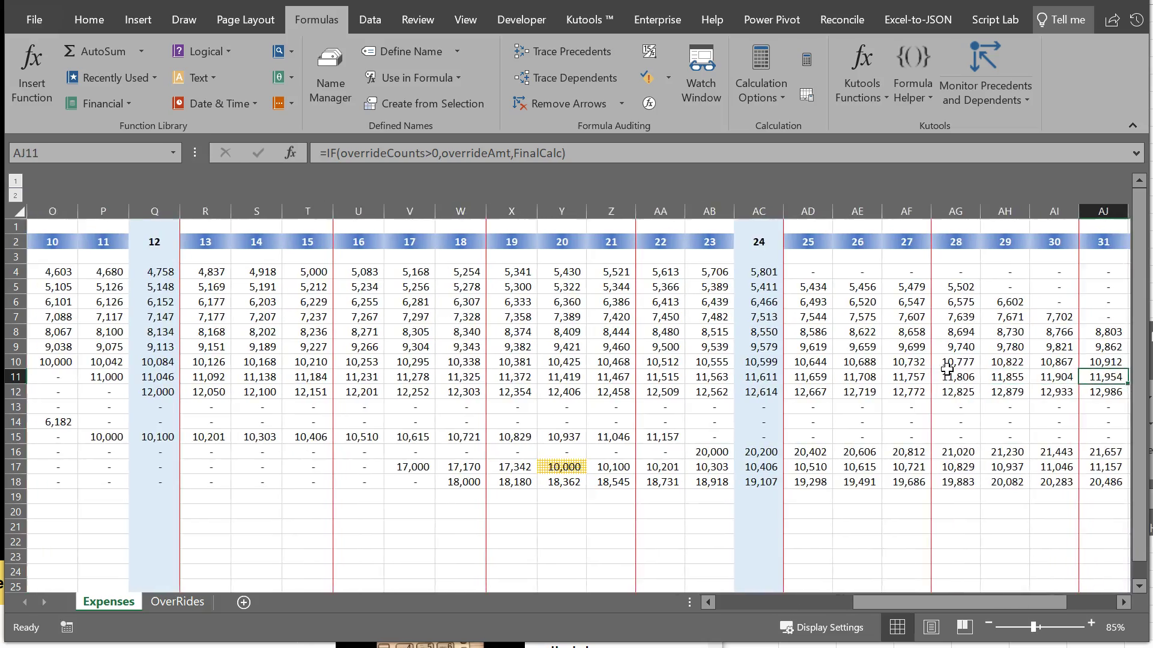
key("Right")
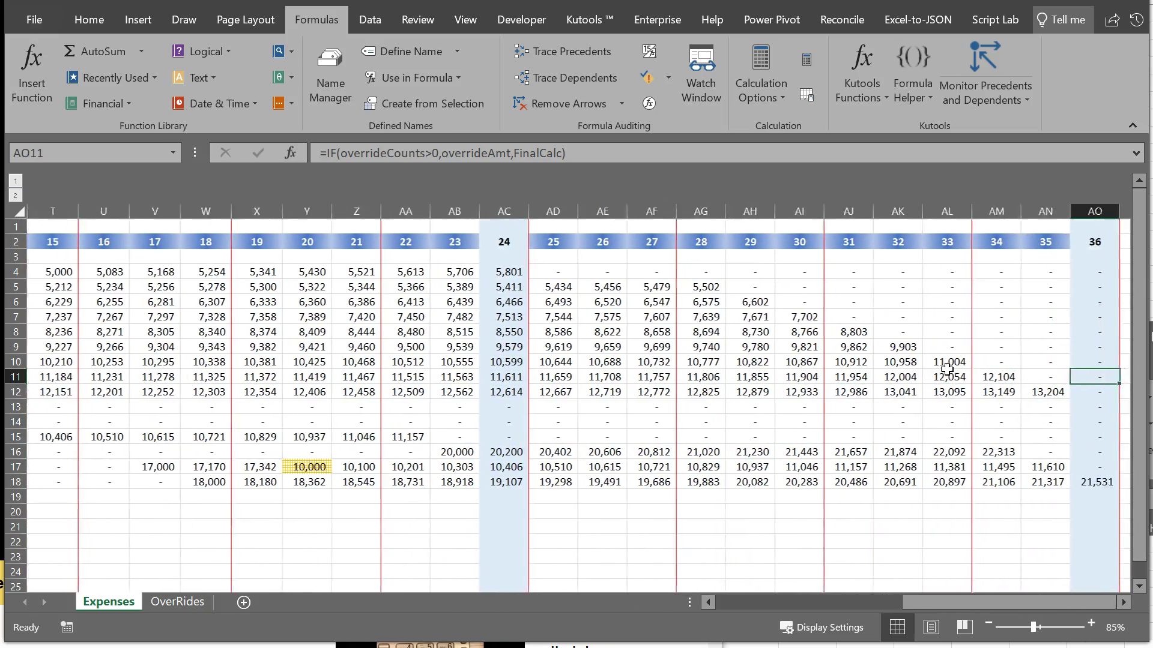
key("Left")
key("Left")
key("Left")
key("Left")
key("Left")
key("Left")
key("Left")
key("Left")
key("Left")
key("Left")
key("Left")
key("Left")
key("Left")
key("Left")
key("Left")
key("Left")
key("Left")
key("Left")
key("Left")
key("Left")
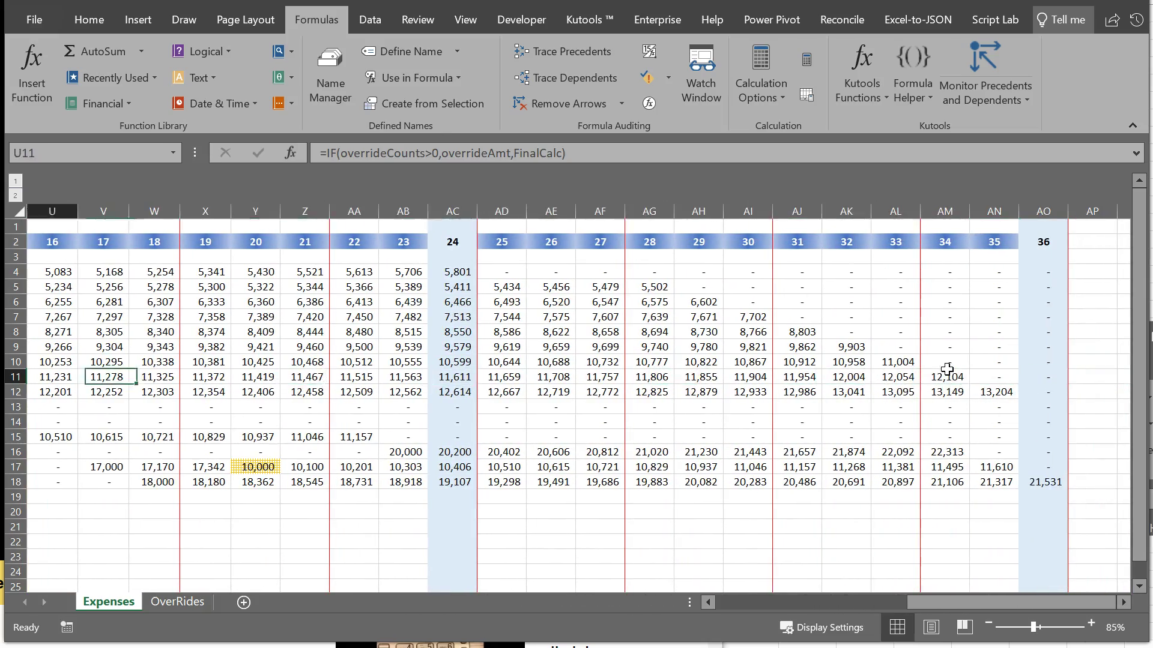
key("Left")
key("Left")
key("Left")
key("Left")
key("Left")
key("Left")
key("Left")
key("Left")
key("Left")
key("Left")
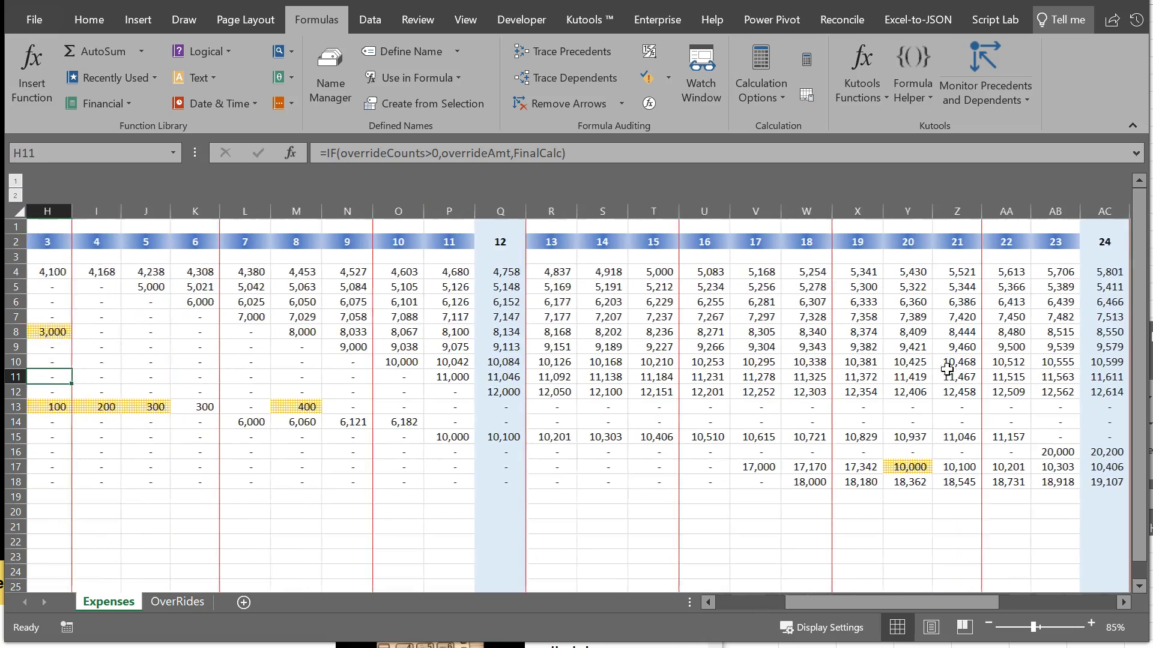
key("Right")
key("Right")
key("Right")
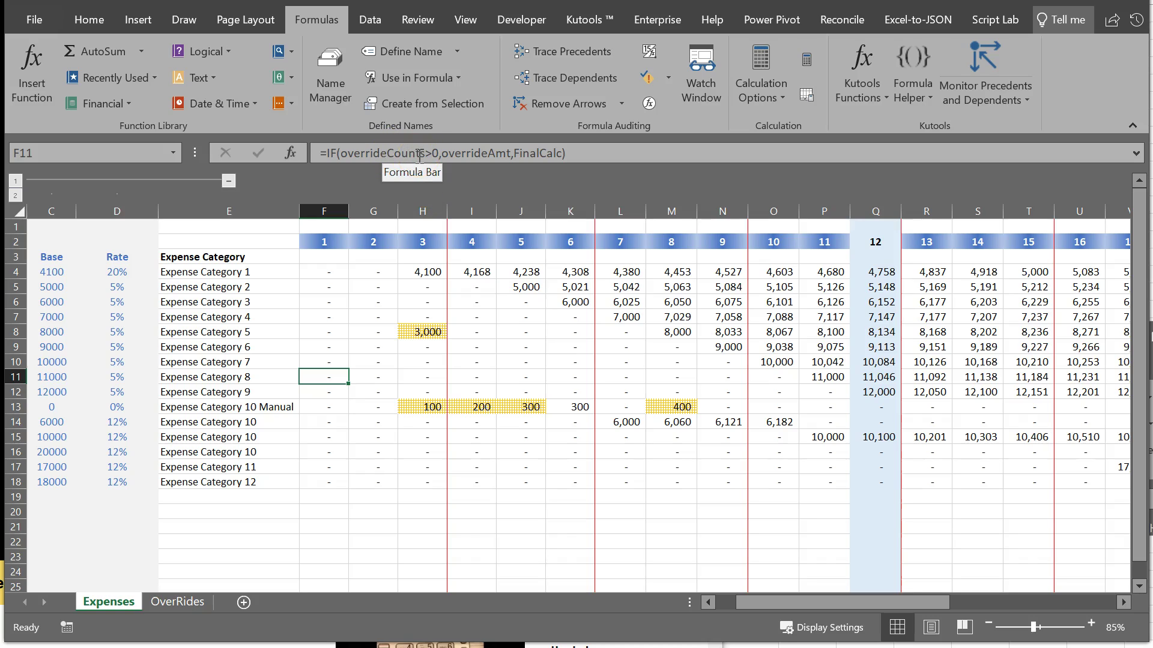
- Duplicate the last Expense Category 10 Manual override row into the first empty row below the table on the OverRides sheet
left_click(180, 601)
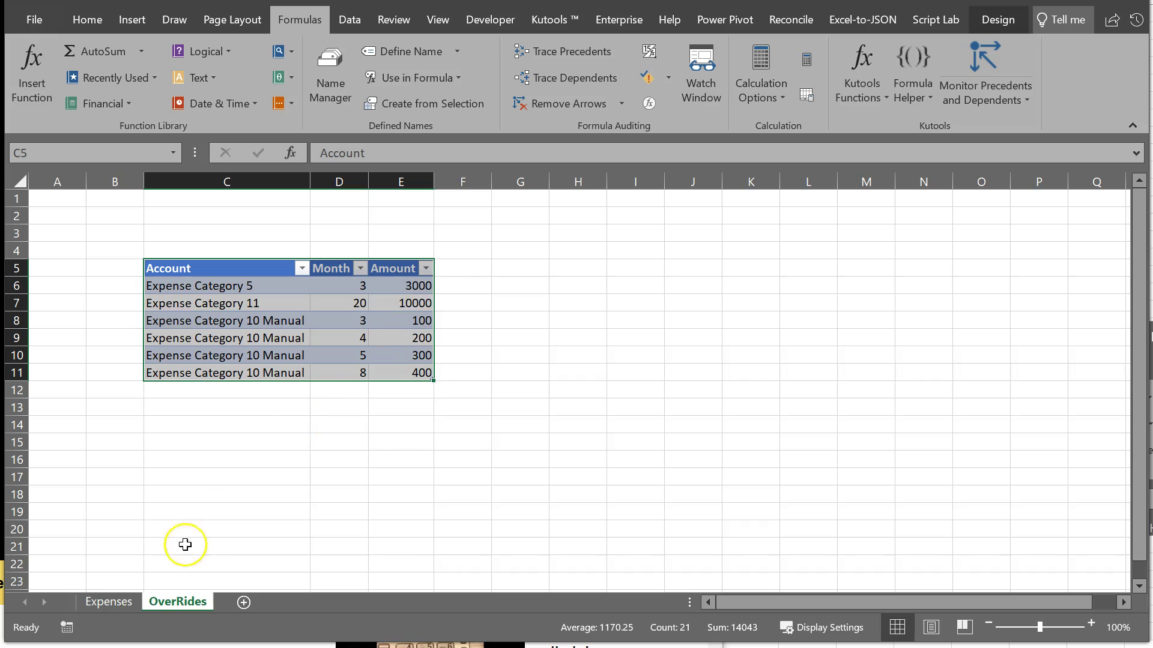
left_click(108, 601)
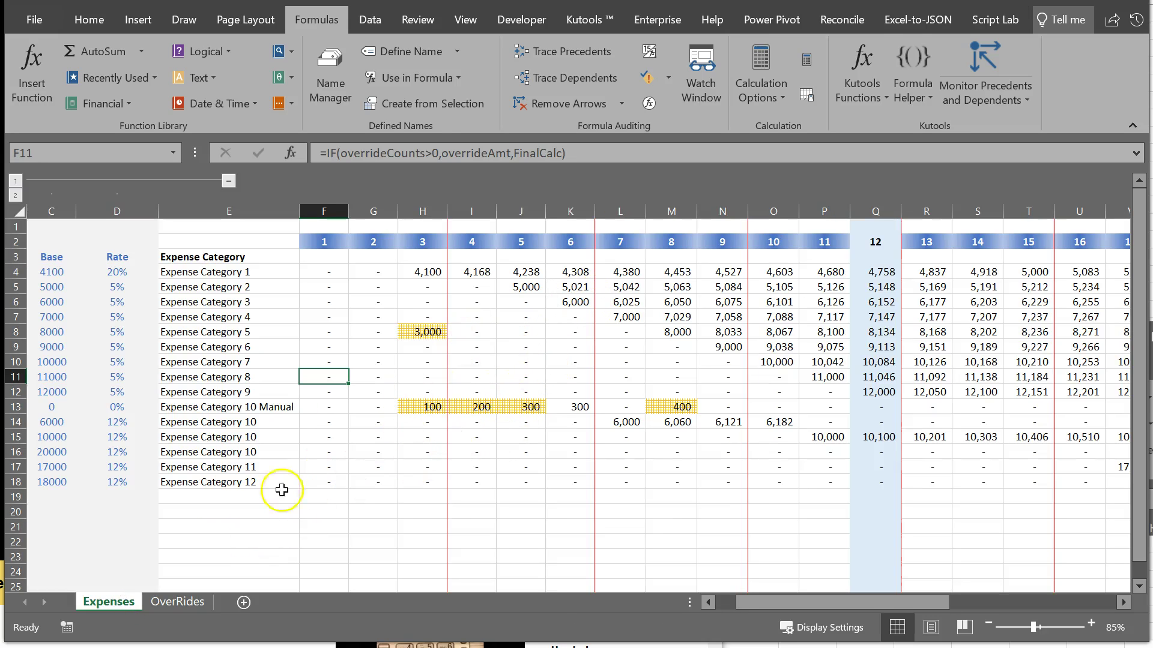
left_click(180, 602)
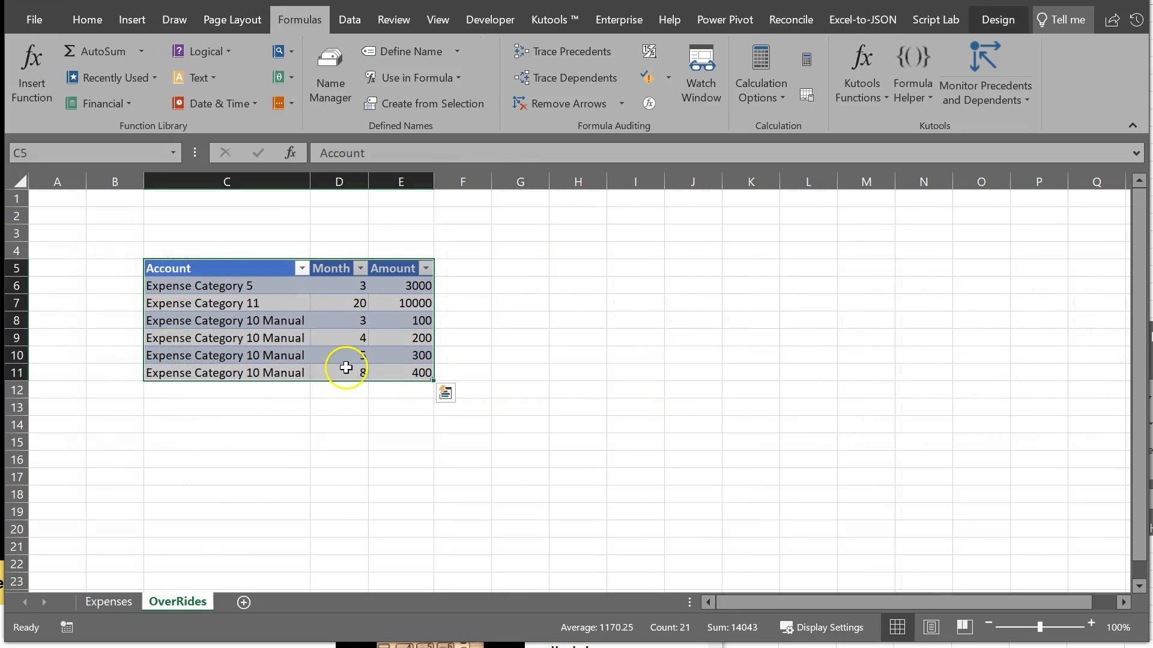
left_click(293, 373)
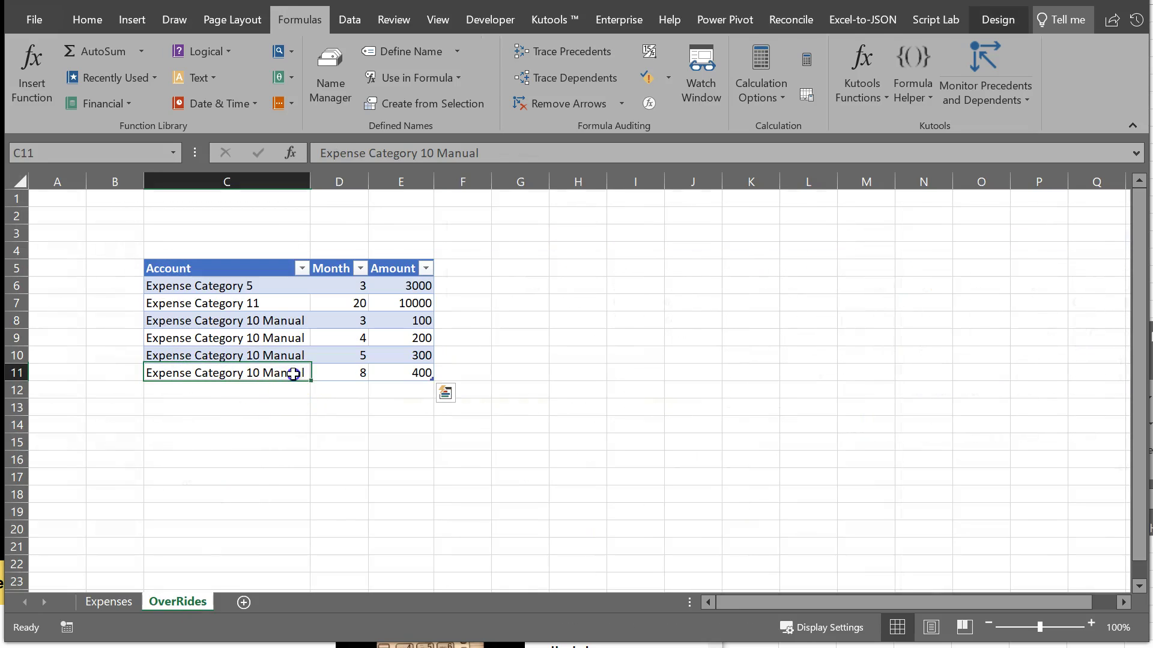
left_click_drag(301, 371, 428, 367)
key("ctrl+c")
left_click(285, 390)
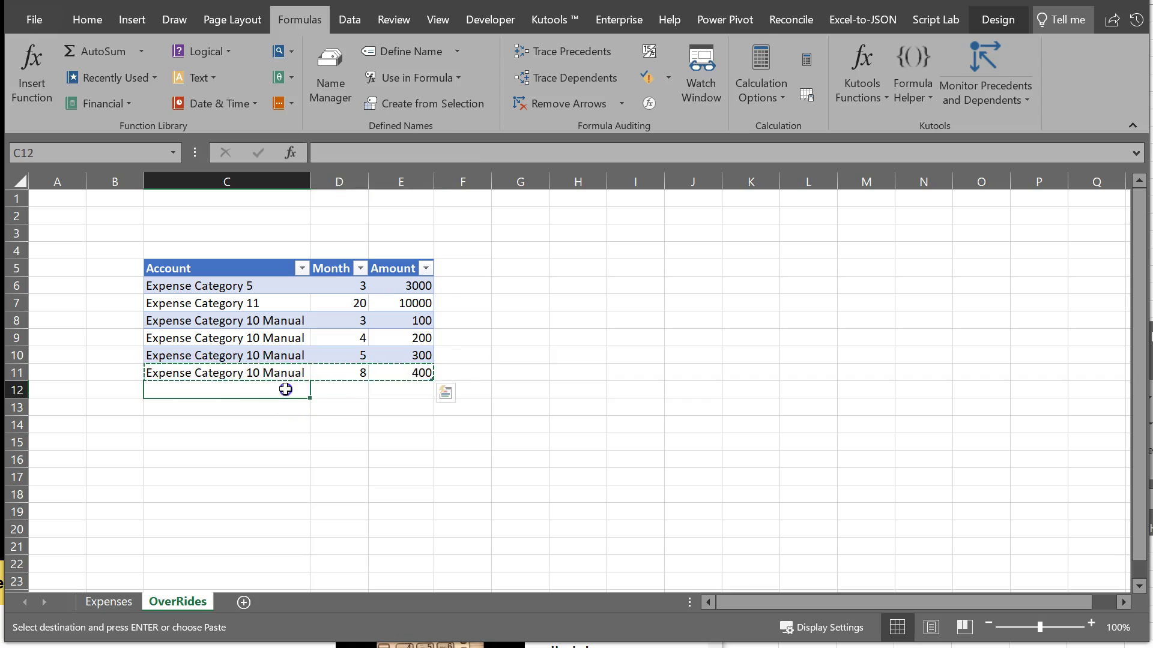
key("ctrl+v")
- Set the amount of the duplicated Expense Category 10 Manual override row to 10000
left_click(420, 391)
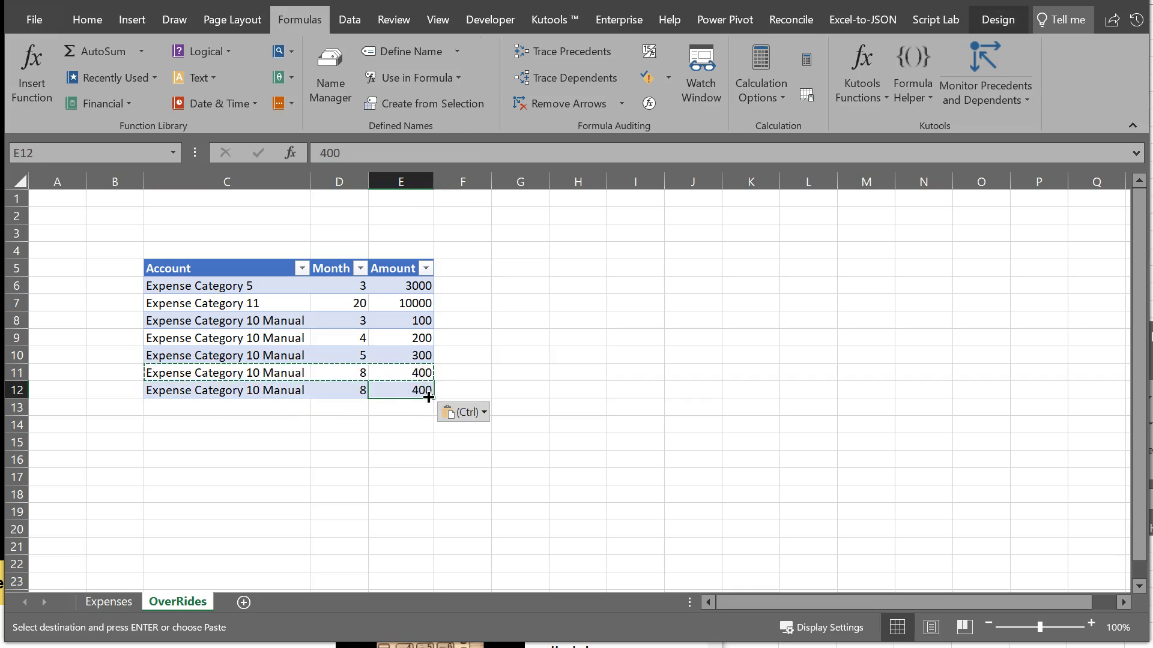
type("10000")
key("Return")
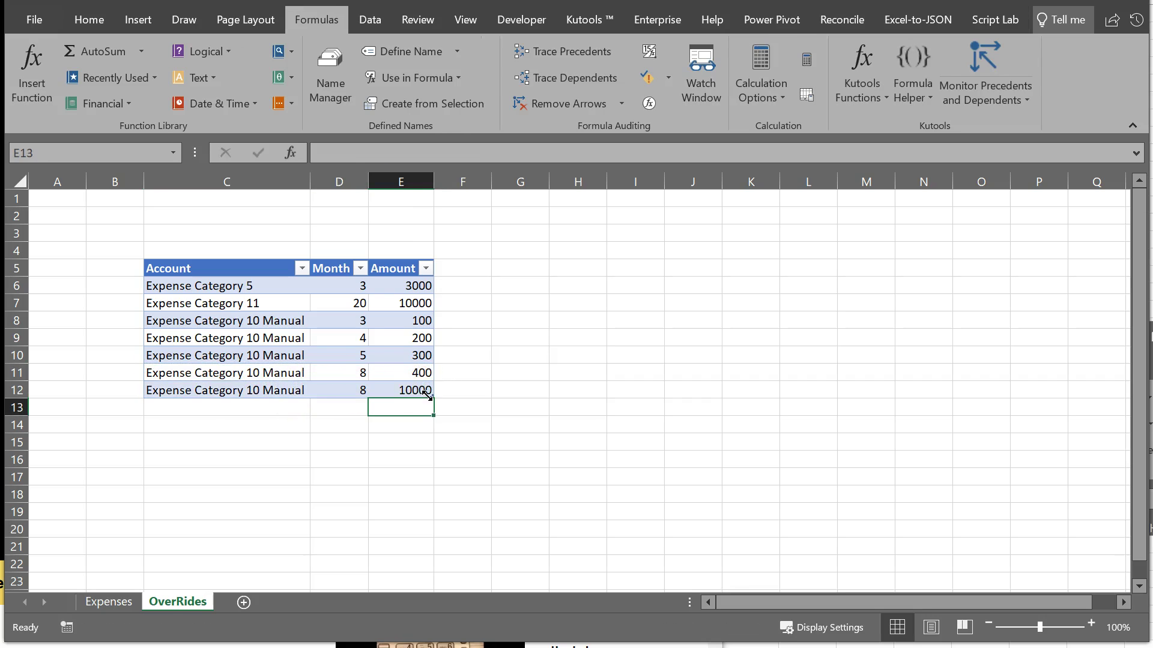
- Check the combined total of the two month 8 override amounts against cell M13 on the Expenses sheet
left_click(414, 389)
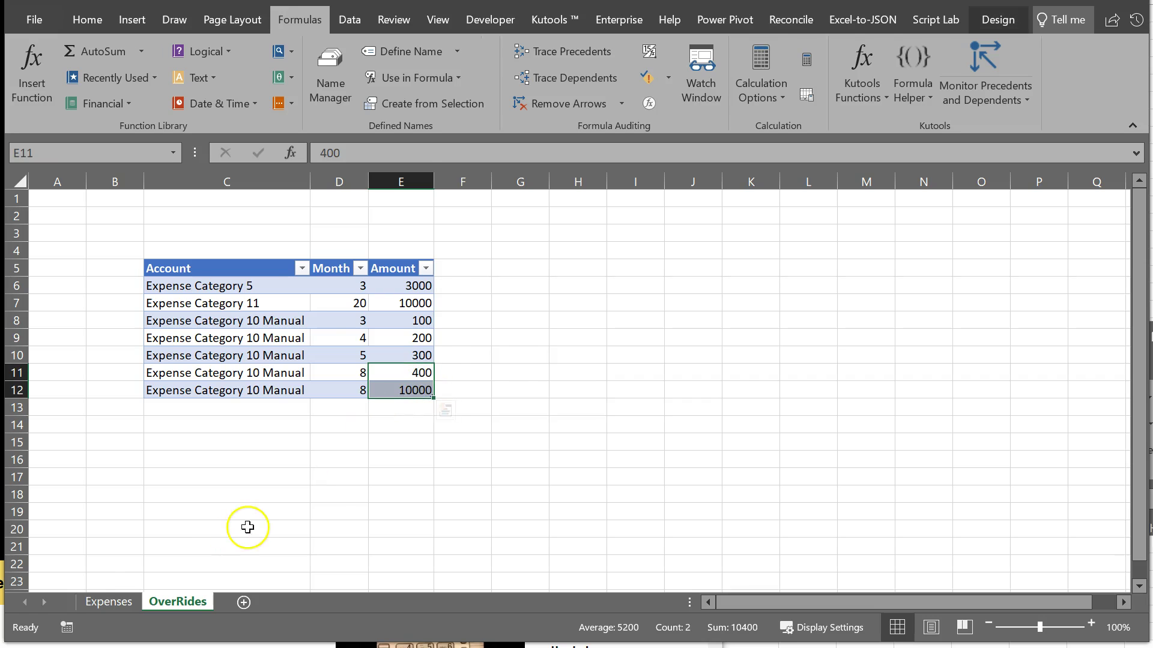
left_click(109, 601)
left_click(674, 408)
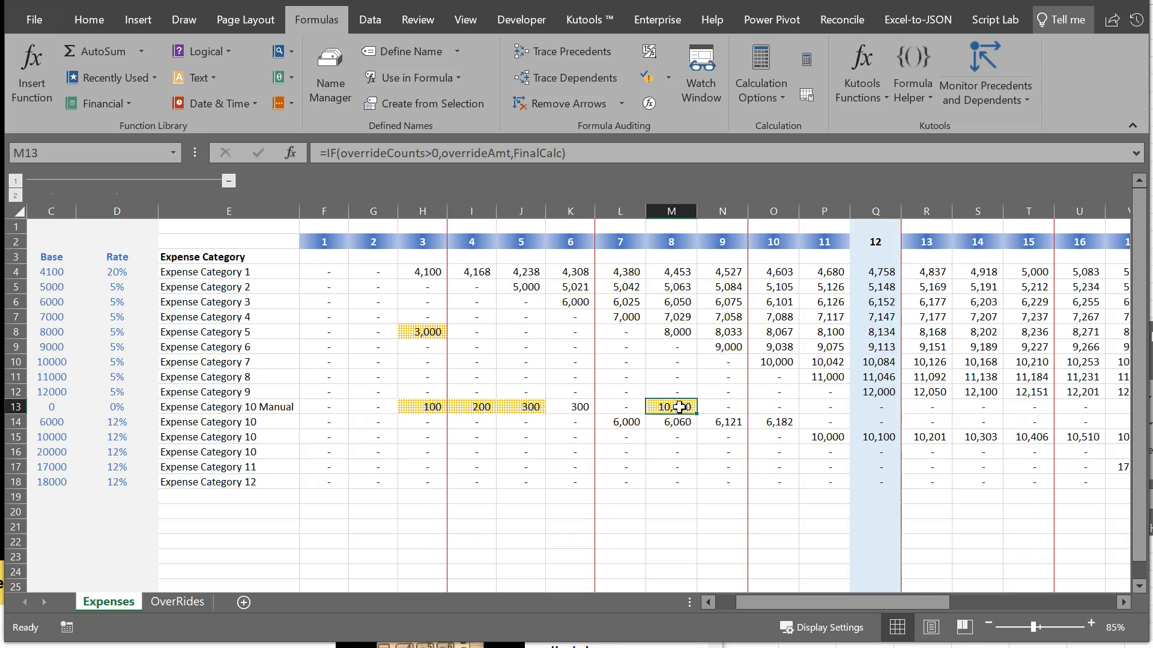
- Inspect the monthNum and Expenses-scoped overrideCounts definitions for M13 in the Name Manager, moving it clear of the month headers
left_click(337, 70)
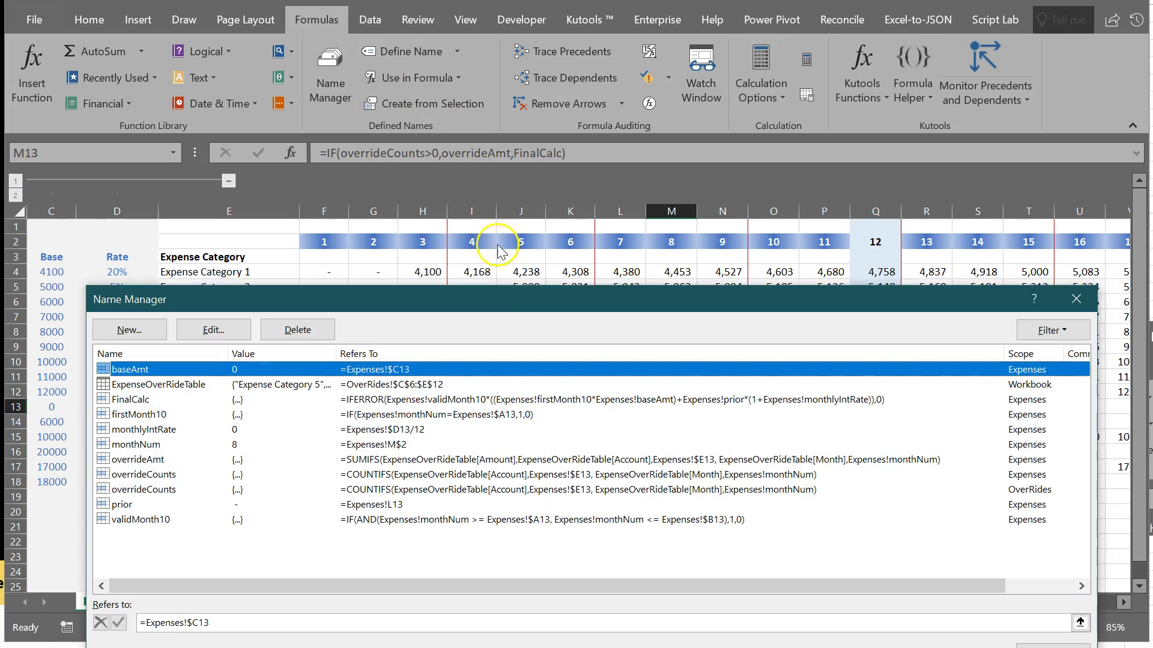
left_click_drag(503, 290, 468, 114)
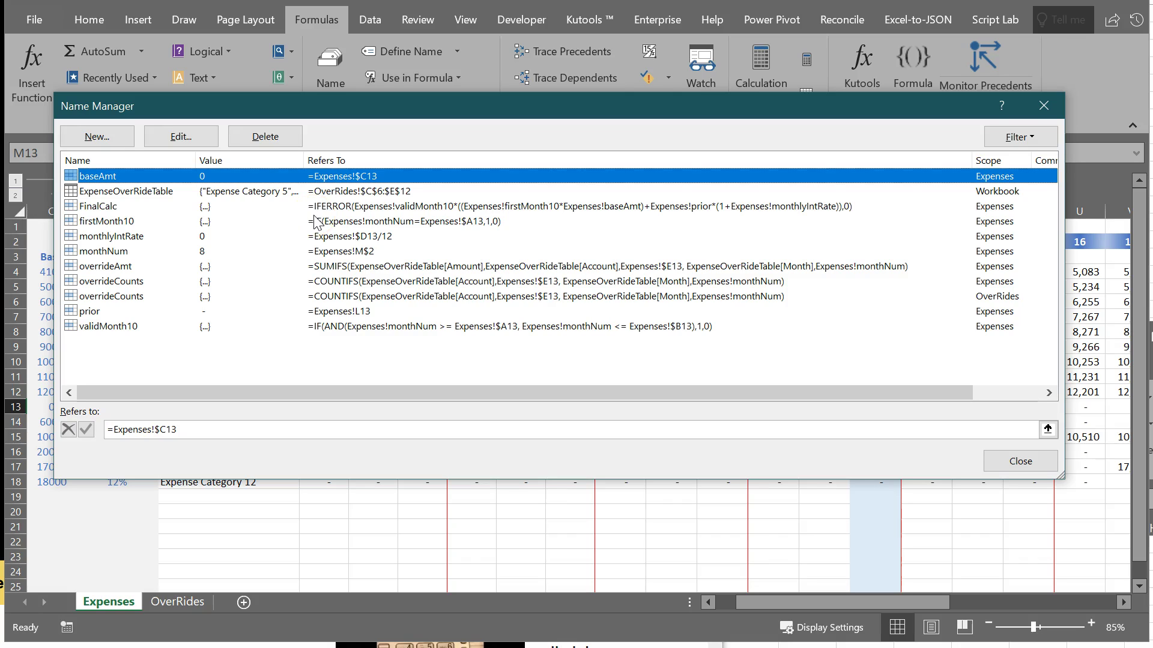
left_click_drag(593, 99, 583, 174)
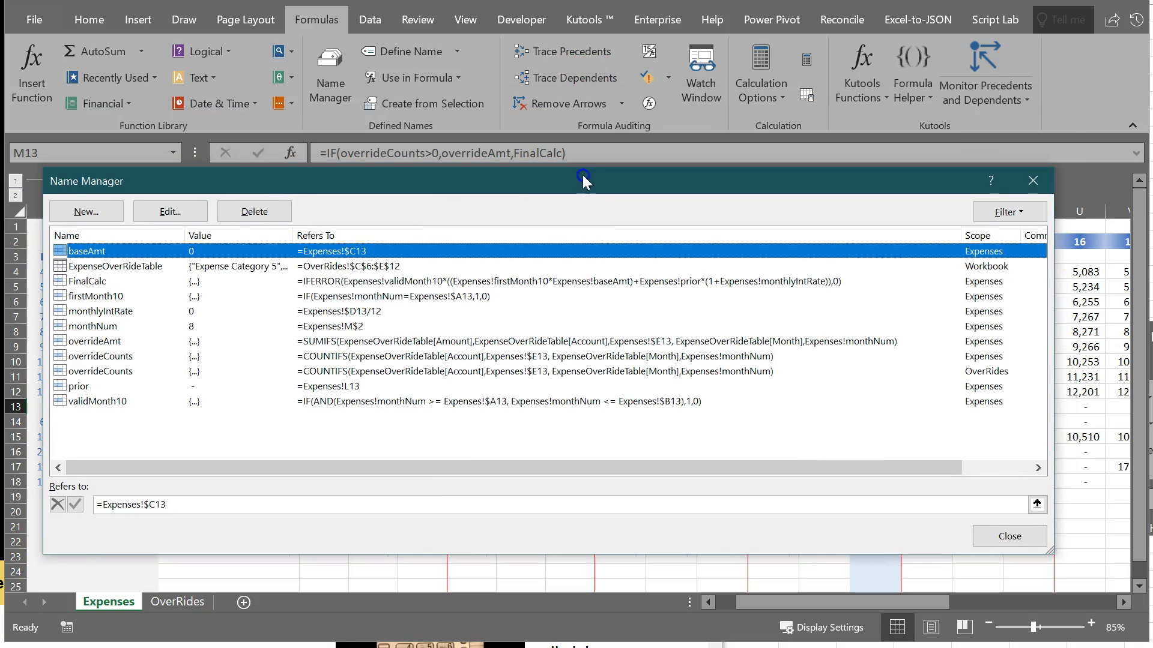
left_click(334, 326)
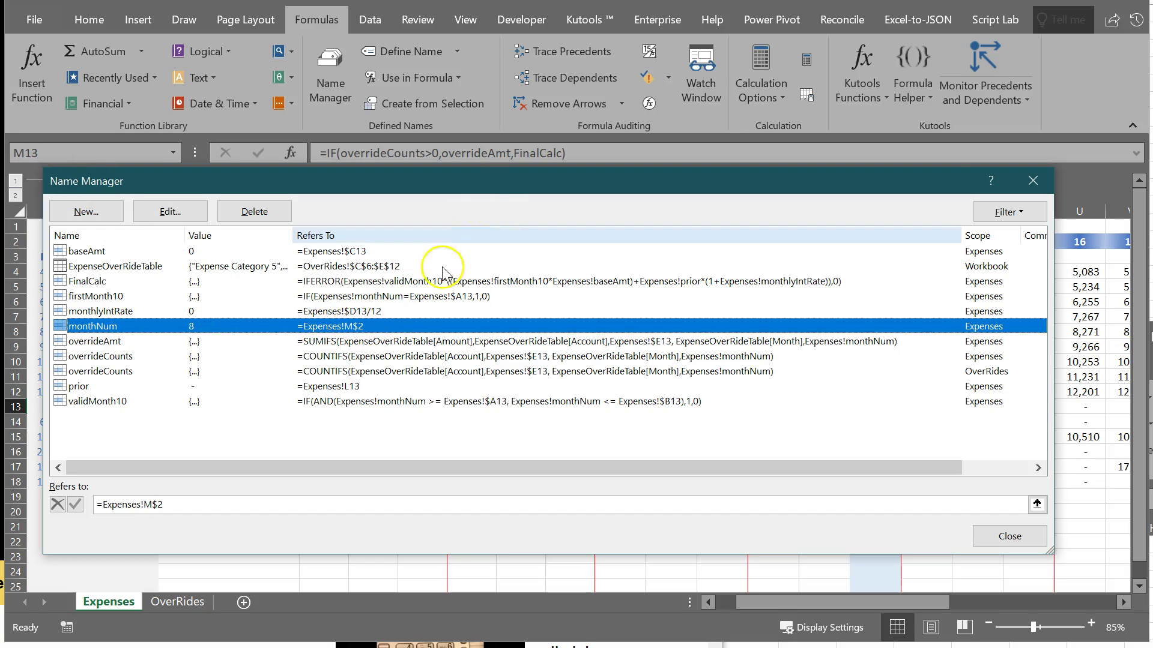
left_click_drag(477, 187, 503, 300)
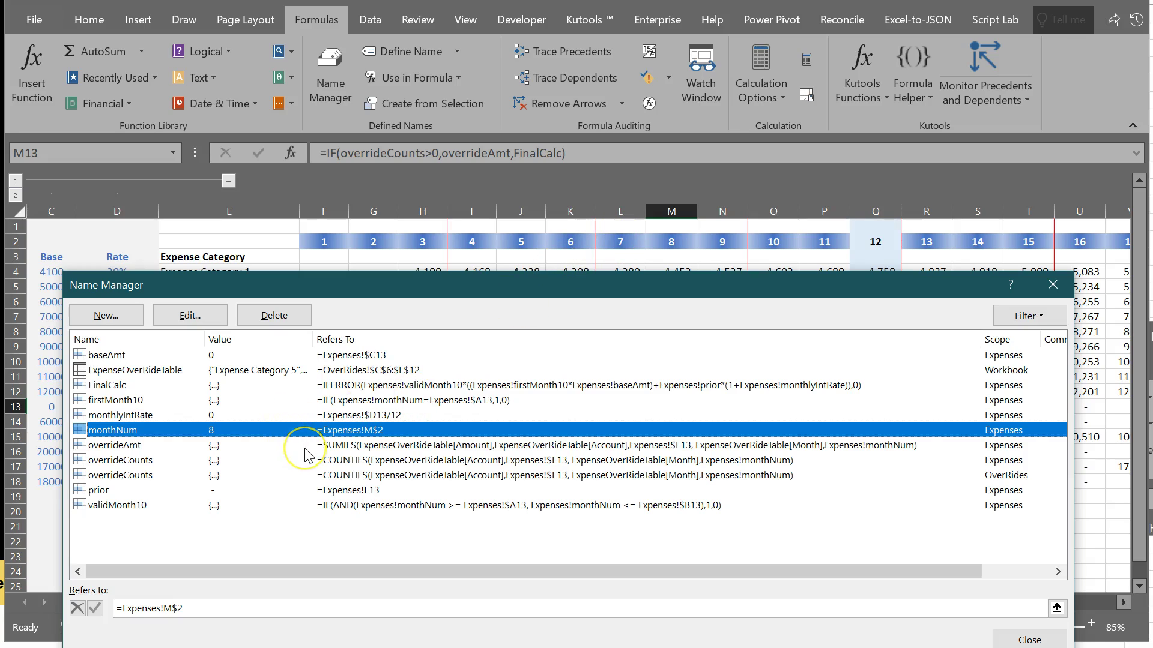
left_click(149, 459)
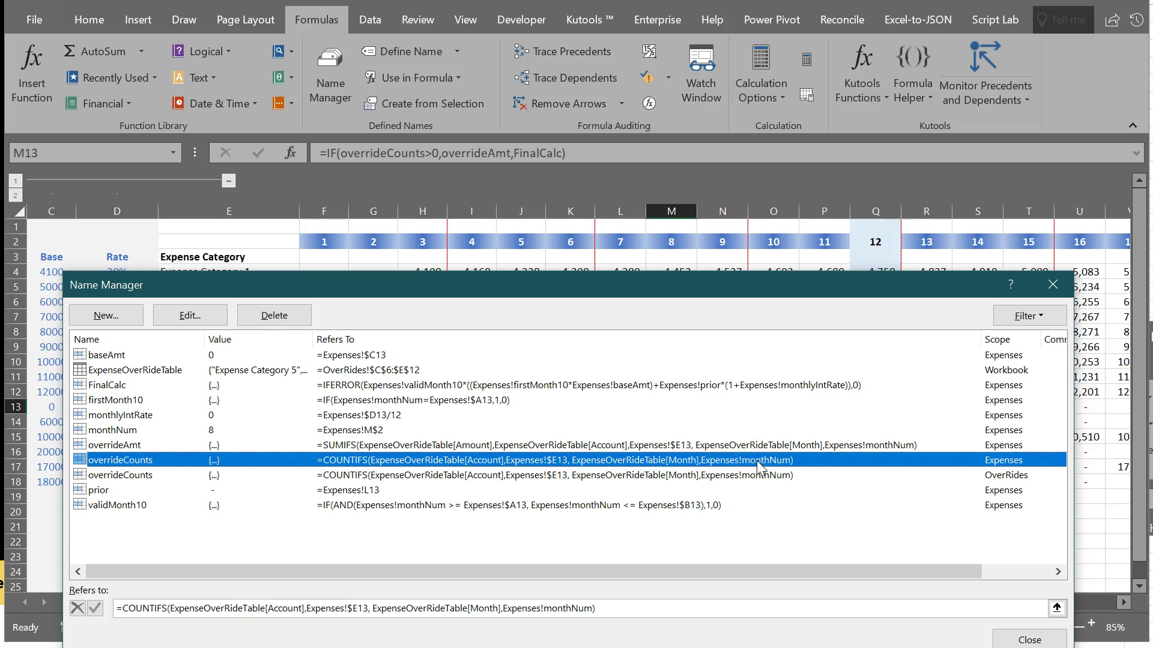
- Delete the duplicate overrideCounts defined name that is scoped to the OverRides sheet
left_click(346, 477)
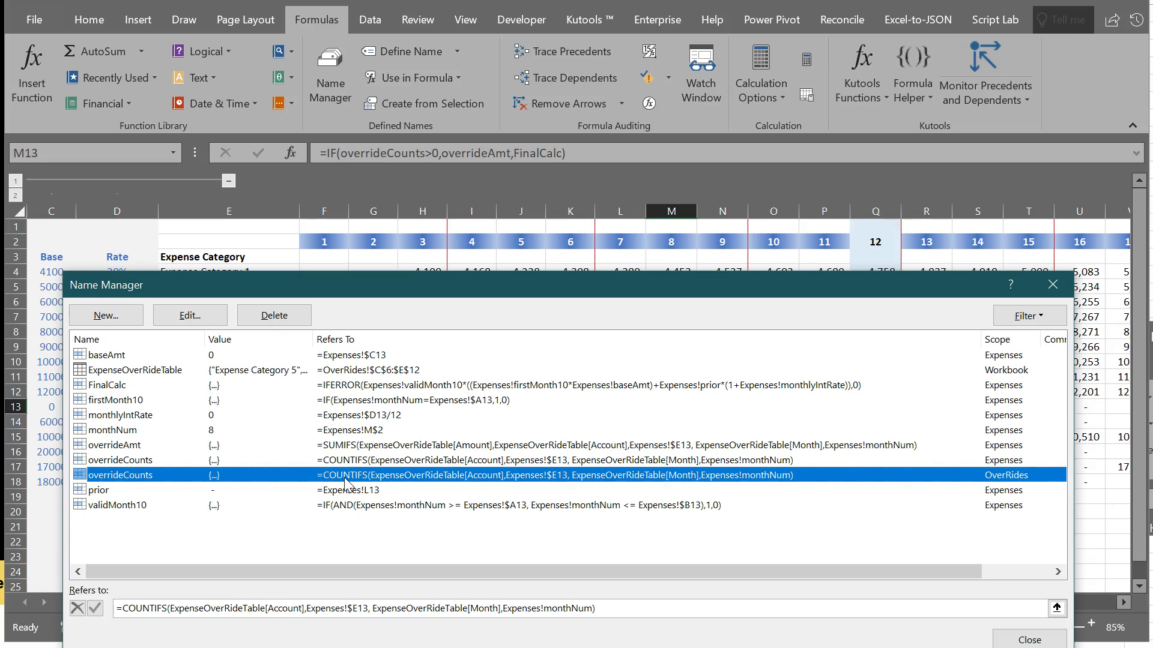
left_click(1019, 475)
left_click(270, 313)
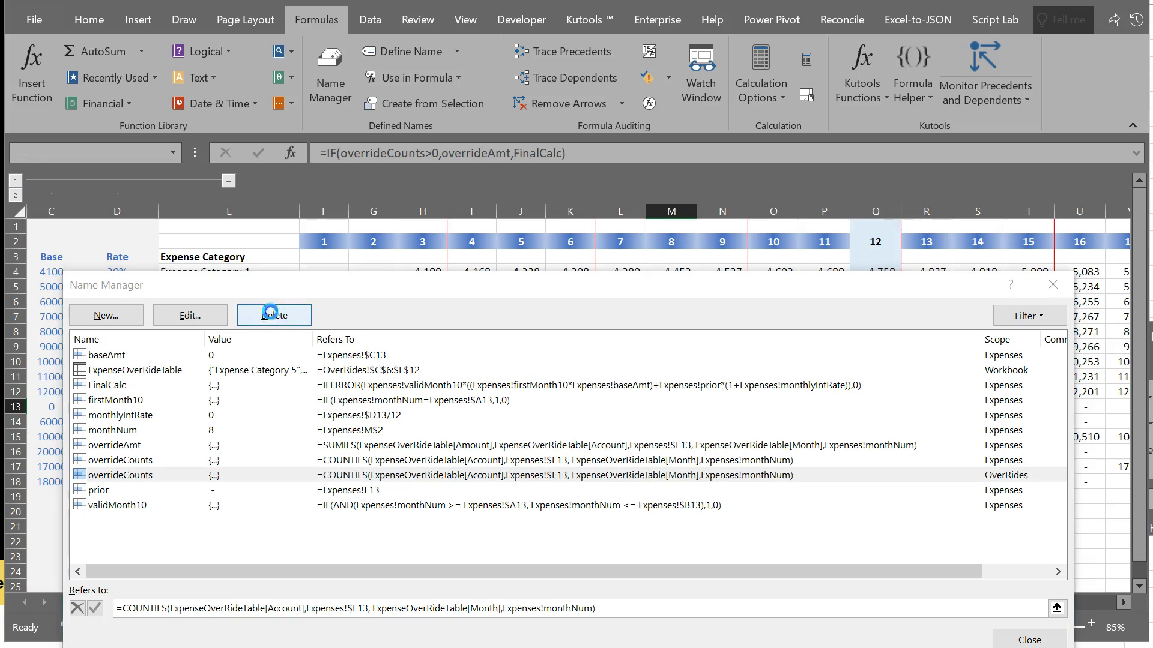
left_click(682, 431)
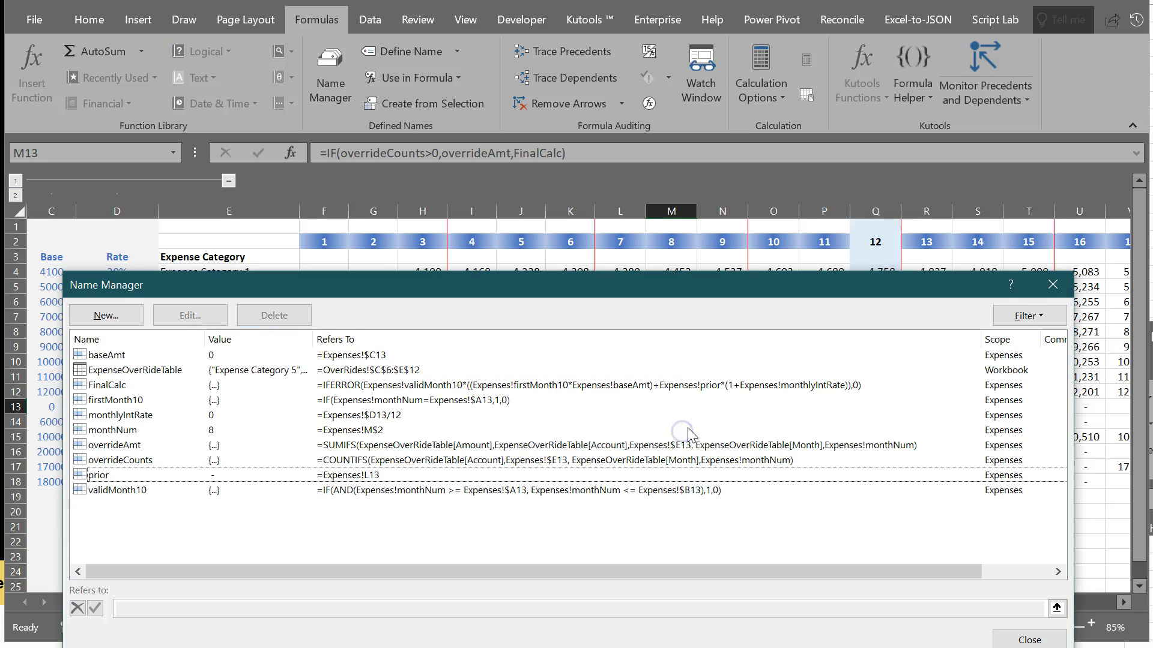
- Compare the COUNTIFS formula of overrideCounts with the SUMIFS formula of overrideAmt and close the Name Manager
left_click(347, 462)
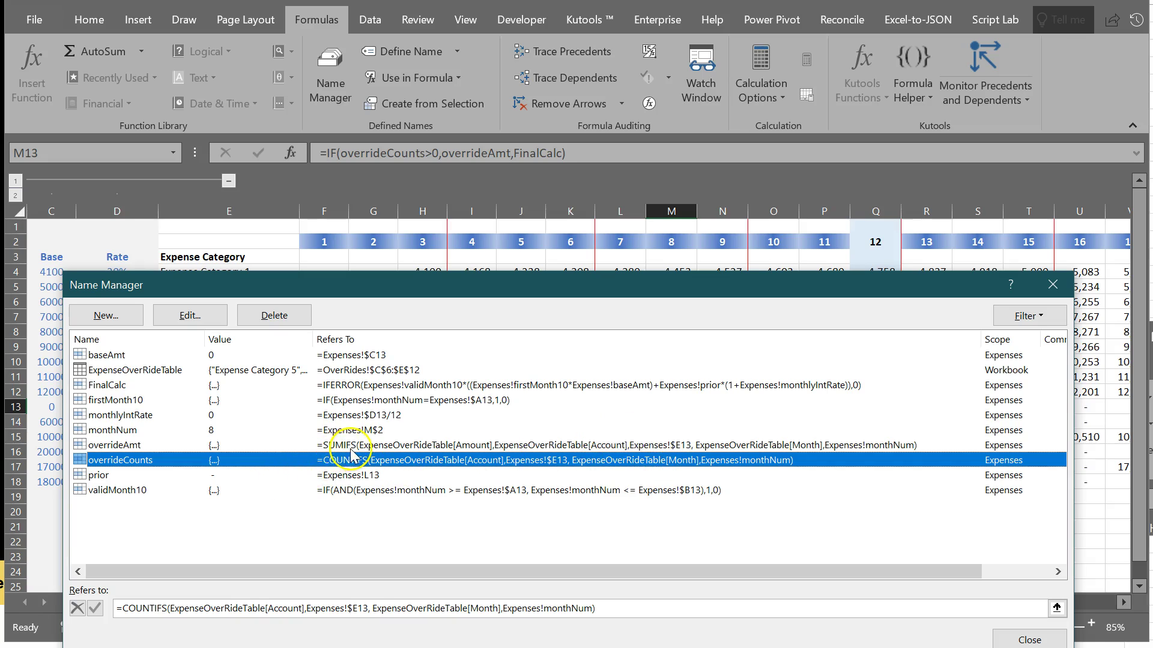
left_click(351, 445)
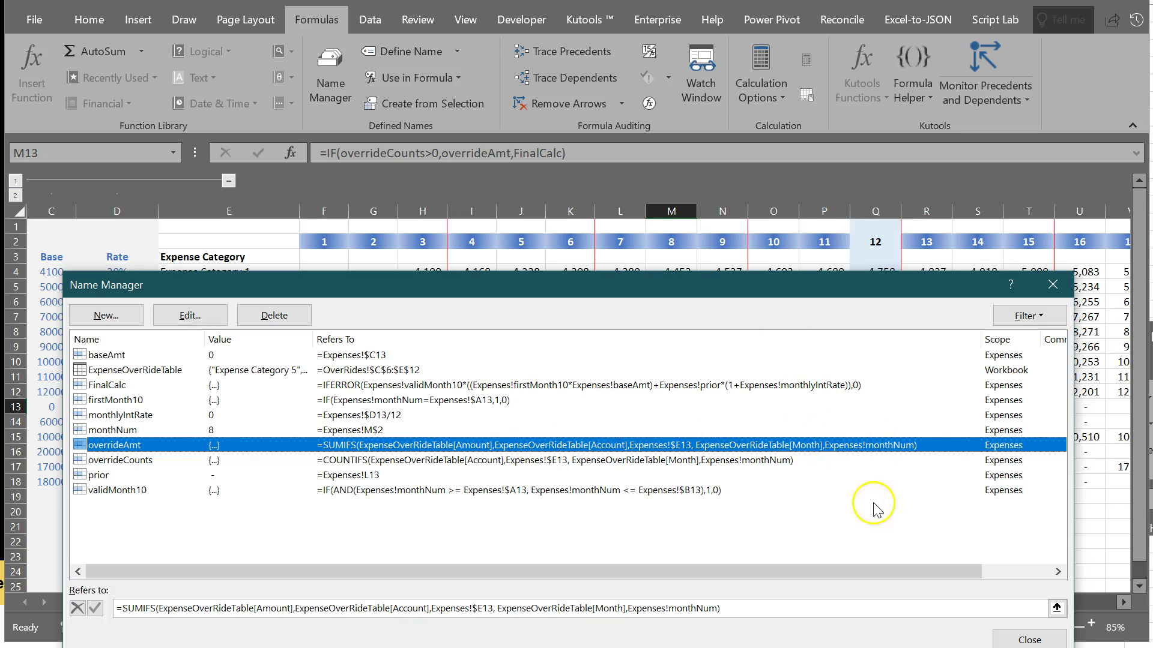
left_click(1023, 639)
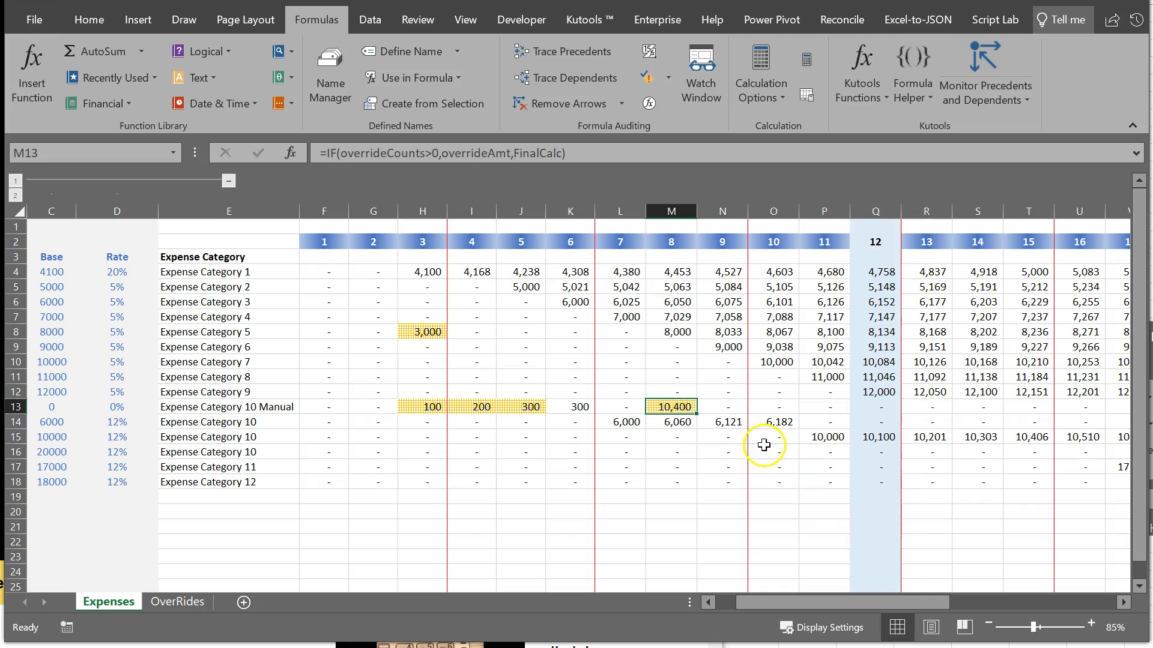